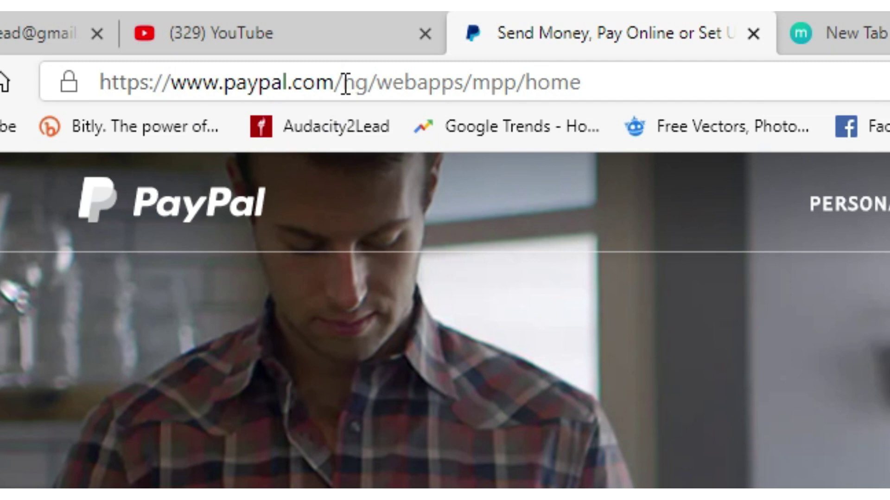
Load the Lesotho version of the PayPal site by replacing the address path after paypal.com/ with ls.
drag(345, 83, 611, 87)
text(ls)
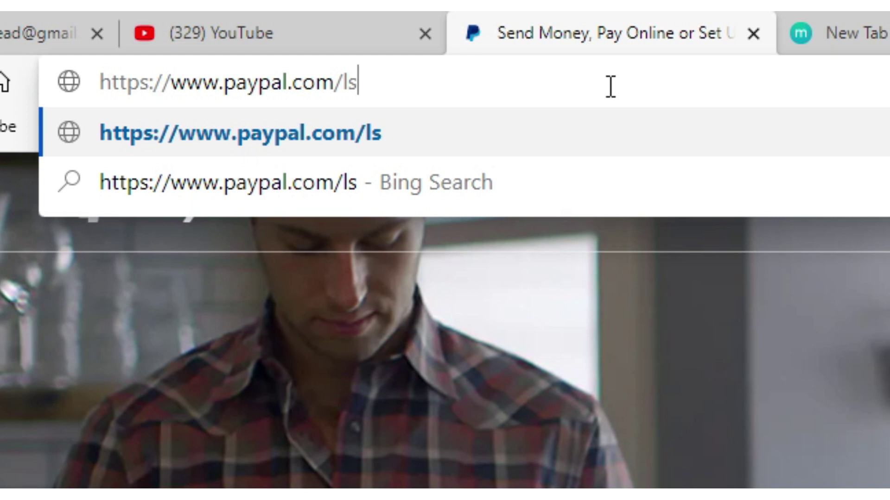
key(Return)
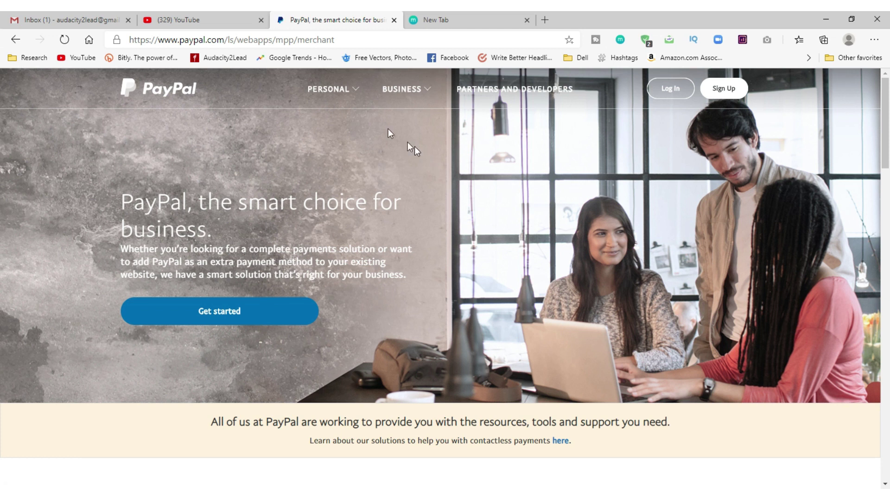
Look over the Personal and Business options offered in the Lesotho site's navigation.
mouse_move(355, 91)
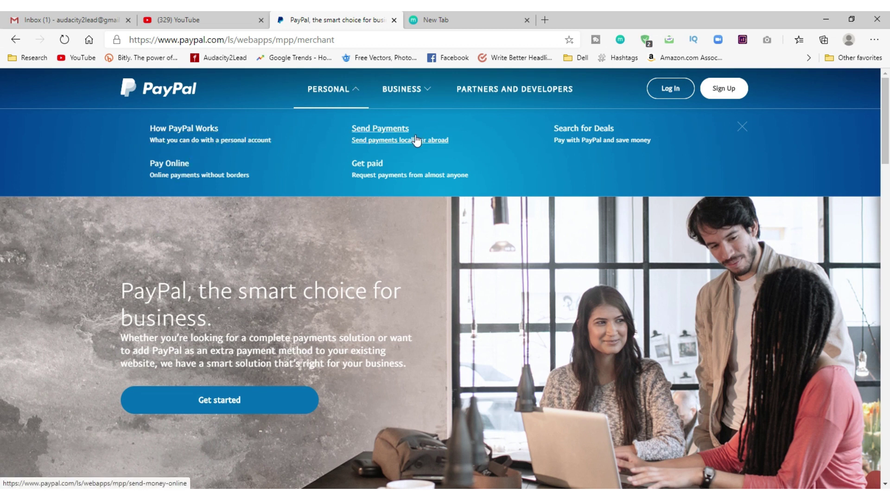
mouse_move(422, 102)
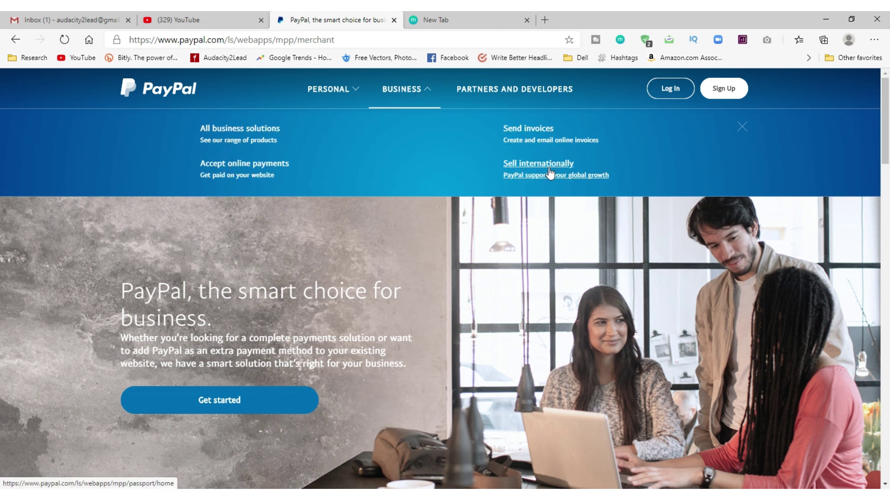
scroll(414, 190, down, 2)
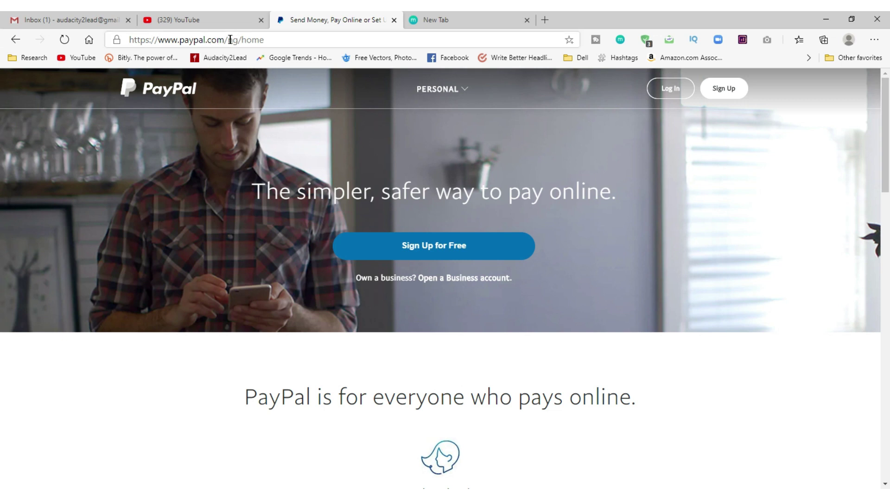
Examine the Nigerian PayPal home page for comparison, including its ng address path, Personal options and buyer and seller section.
drag(226, 39, 239, 39)
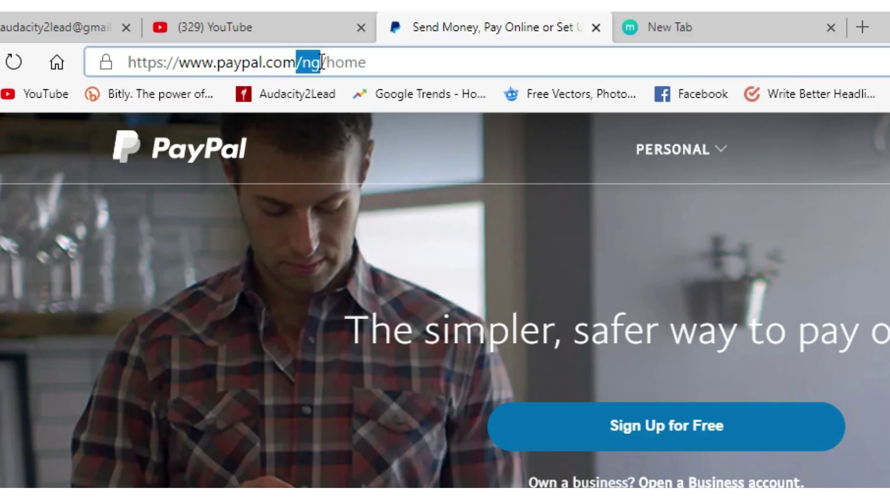
click(320, 62)
click(376, 460)
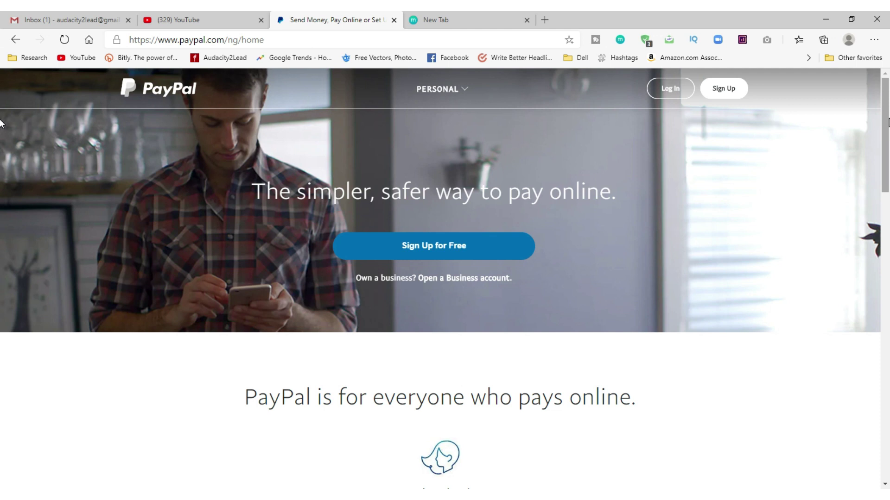
click(465, 95)
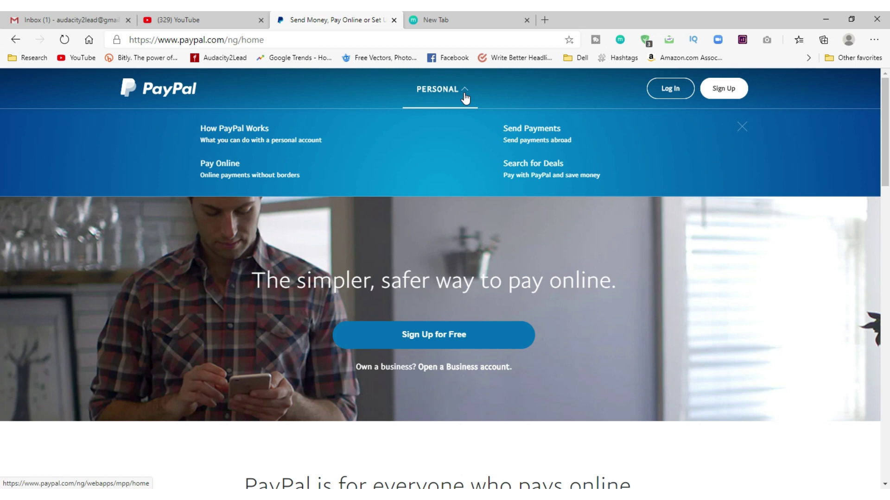
click(465, 97)
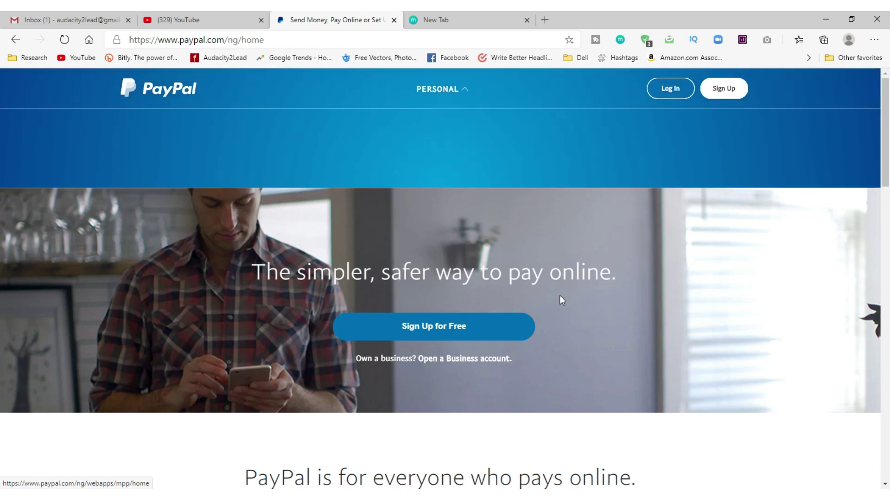
drag(888, 180, 889, 269)
scroll(3, 288, down, 5)
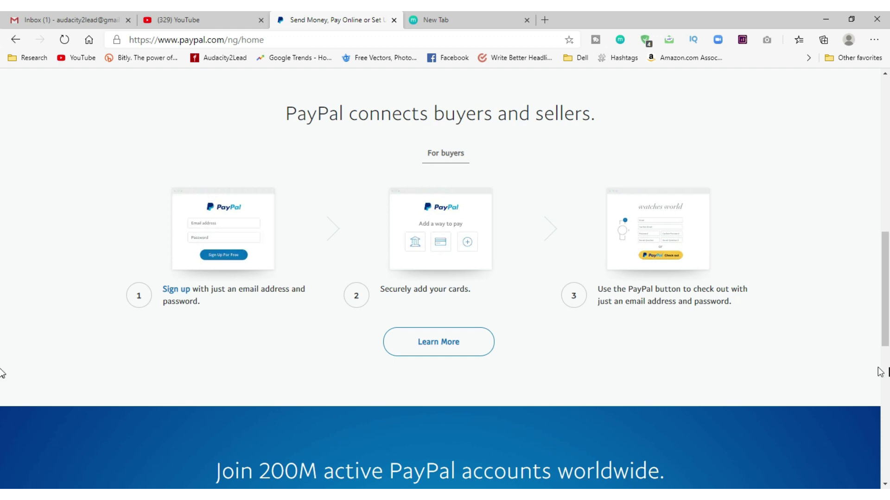
scroll(883, 324, down, 2)
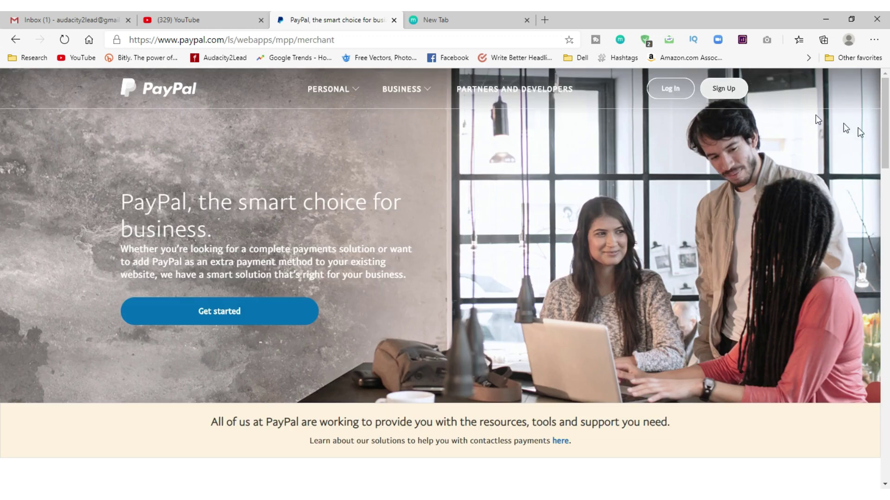
Start the sign-up on the Lesotho site and continue with the Business Account type.
mouse_move(885, 134)
mouse_down()
mouse_move(888, 397)
mouse_move(888, 118)
mouse_up()
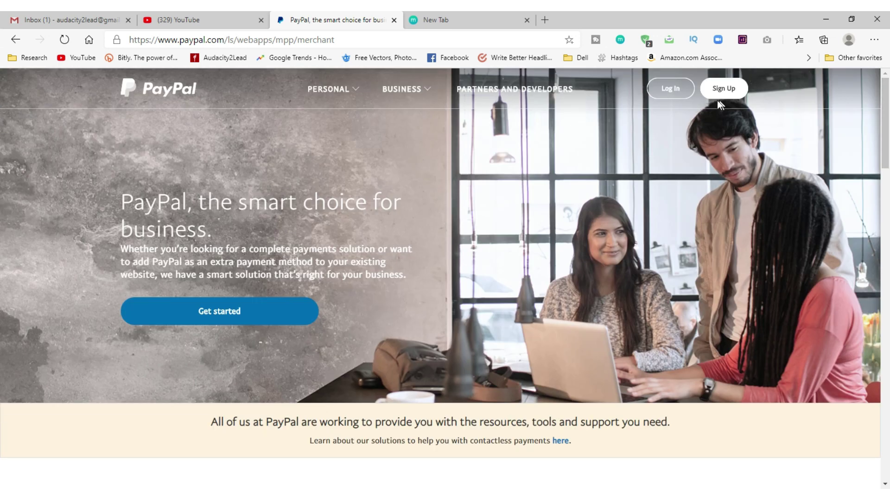
click(724, 88)
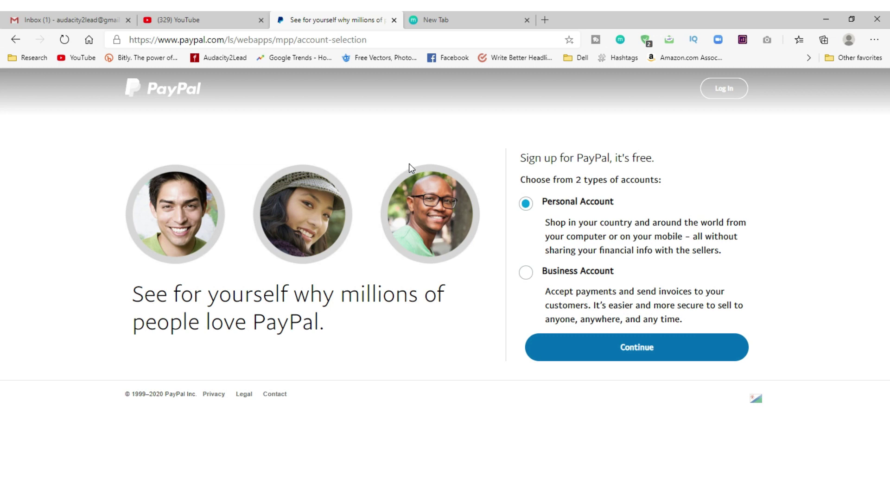
click(527, 273)
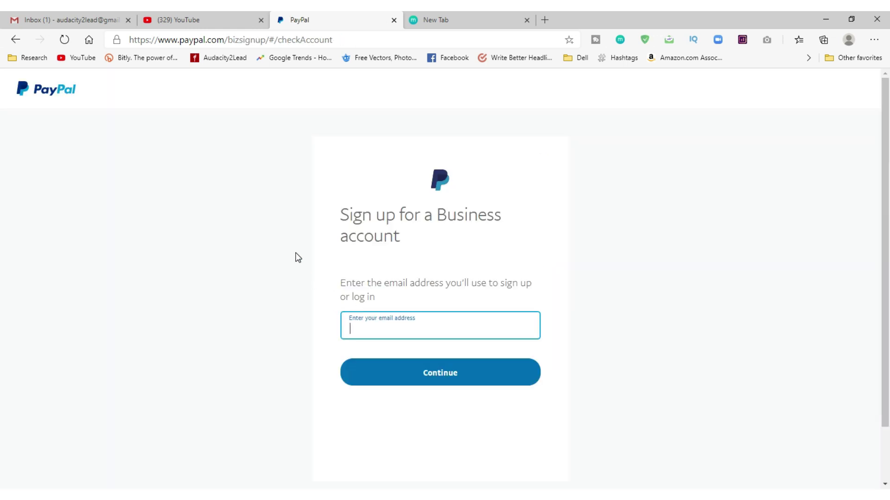
Submit the sign-up e-mail address and the account password for the Business account.
key(ctrl+v)
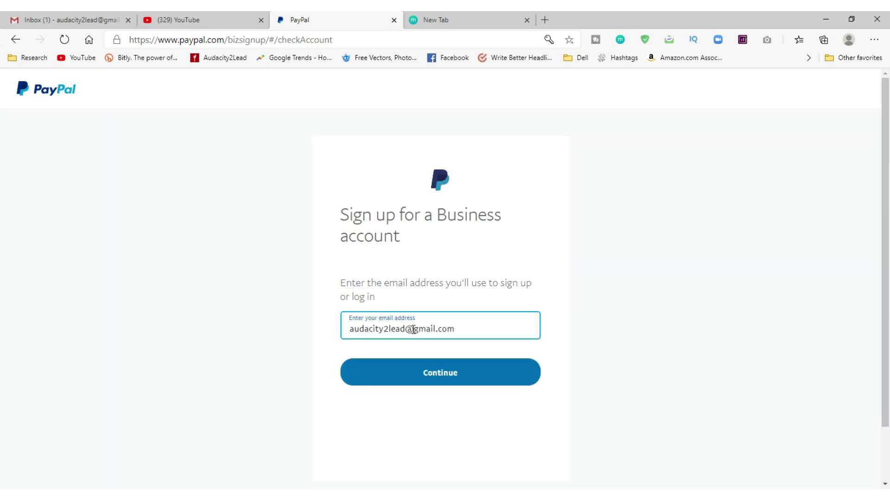
click(449, 374)
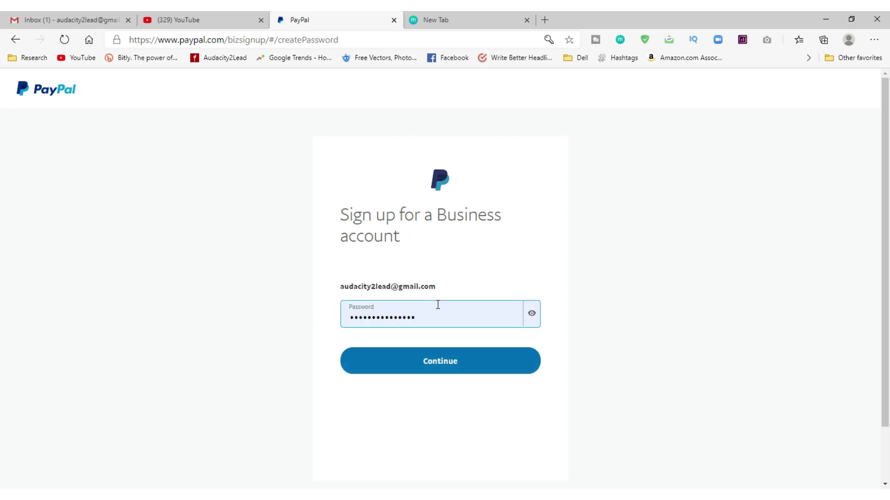
click(443, 317)
click(268, 309)
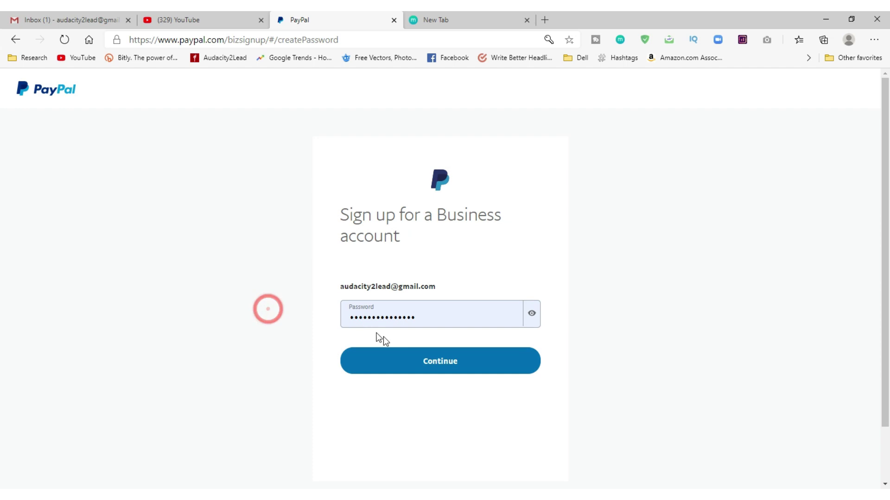
click(413, 360)
Enter the business contact's legal first and last names and set the legal business name to Audacity2Lead.
scroll(277, 295, down, 1)
scroll(277, 295, down, 1)
click(365, 250)
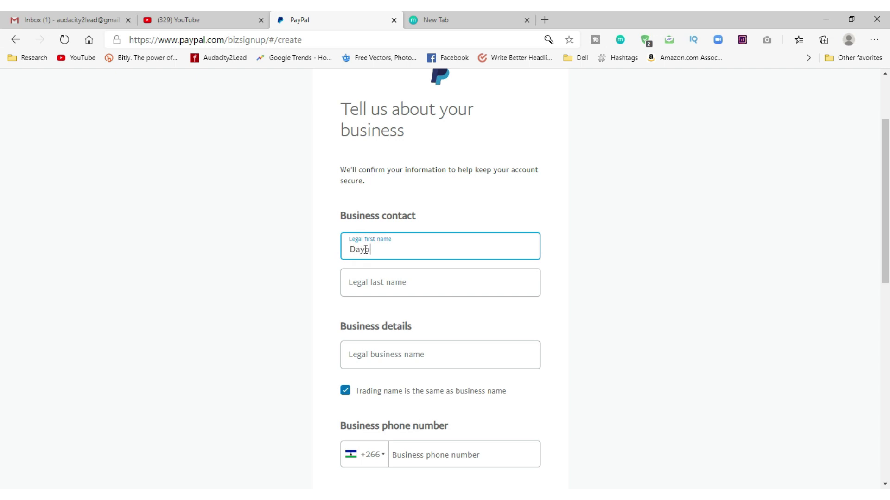
key(Tab)
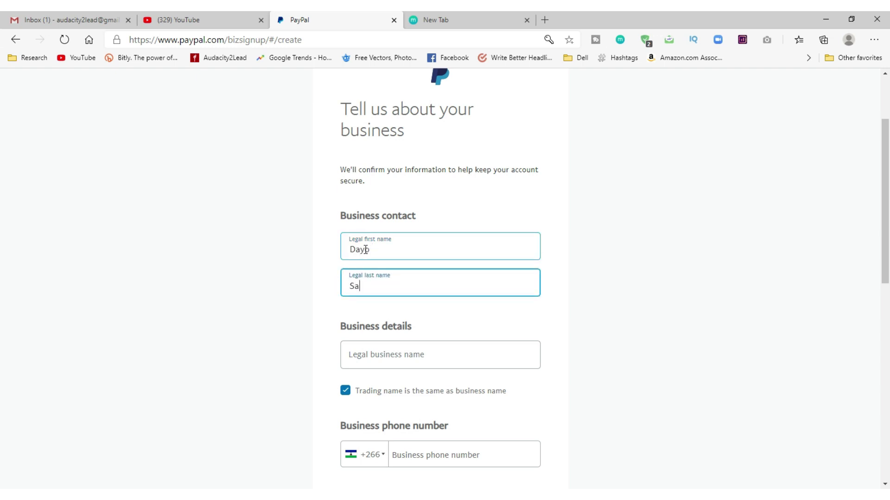
key(Tab)
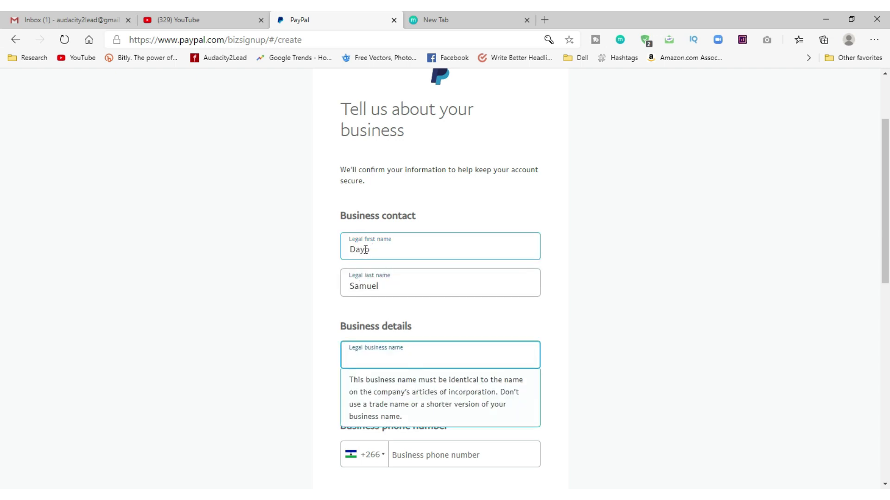
text(Audaci)
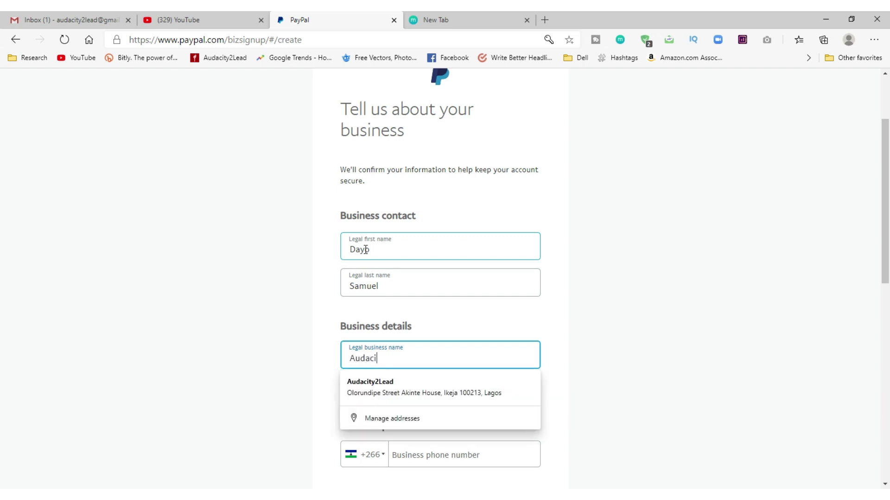
text(ty2Lead)
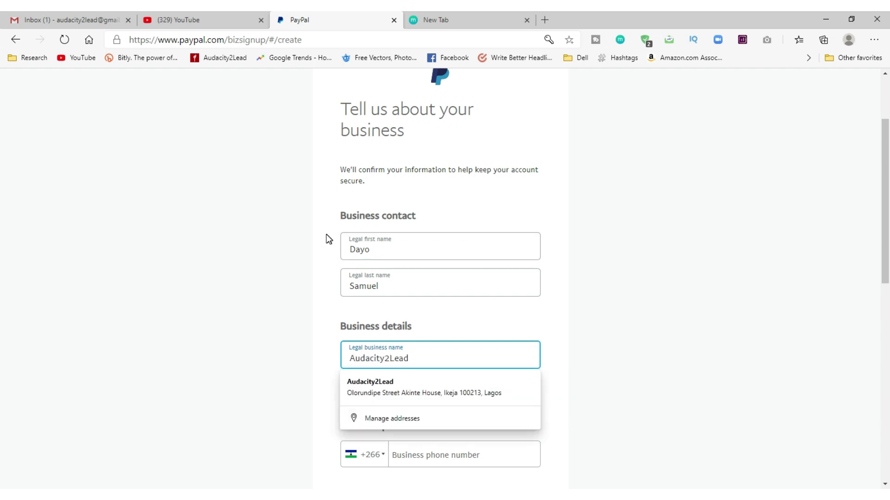
click(293, 351)
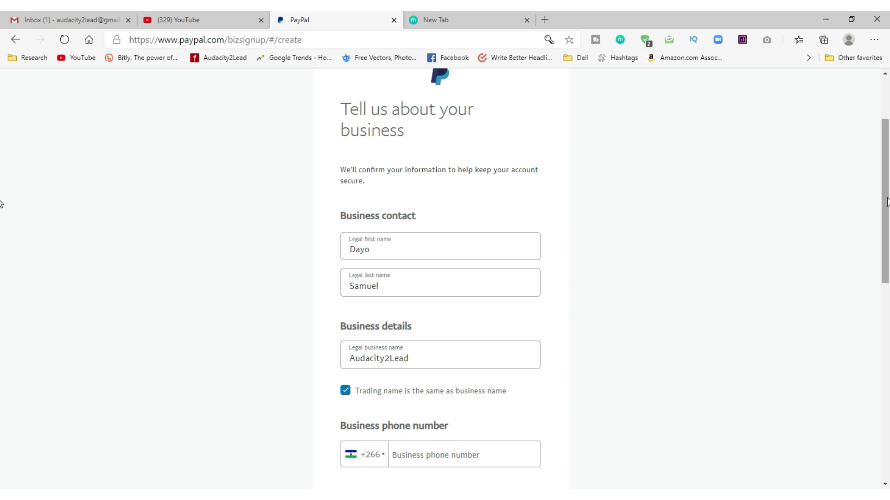
Fill in the business address from the saved Audacity2Lead entry and enter the business phone number with country code +234.
scroll(886, 202, down, 3)
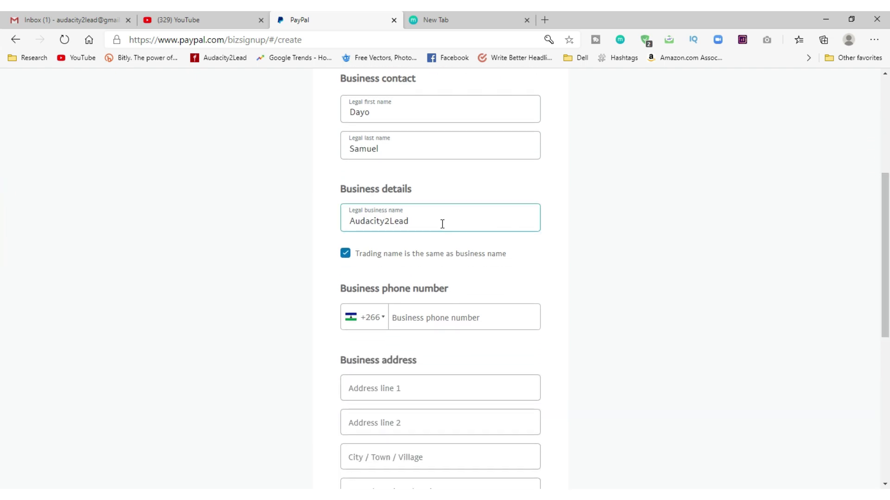
click(442, 224)
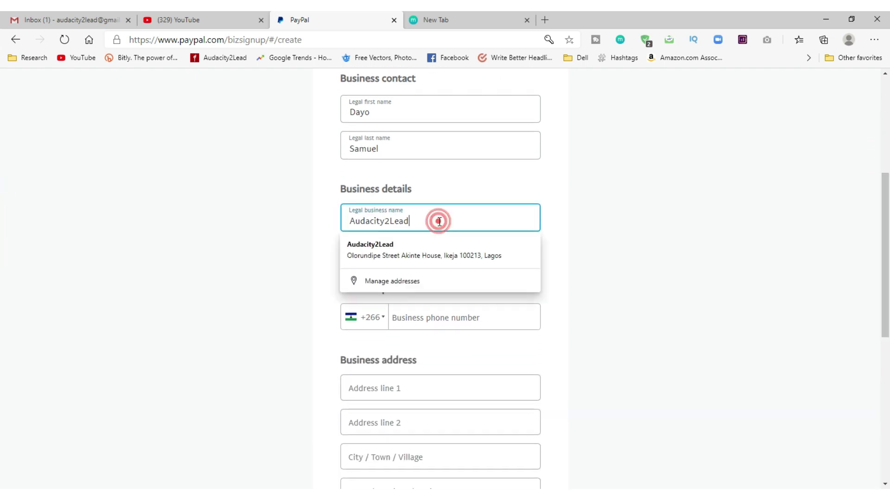
click(392, 250)
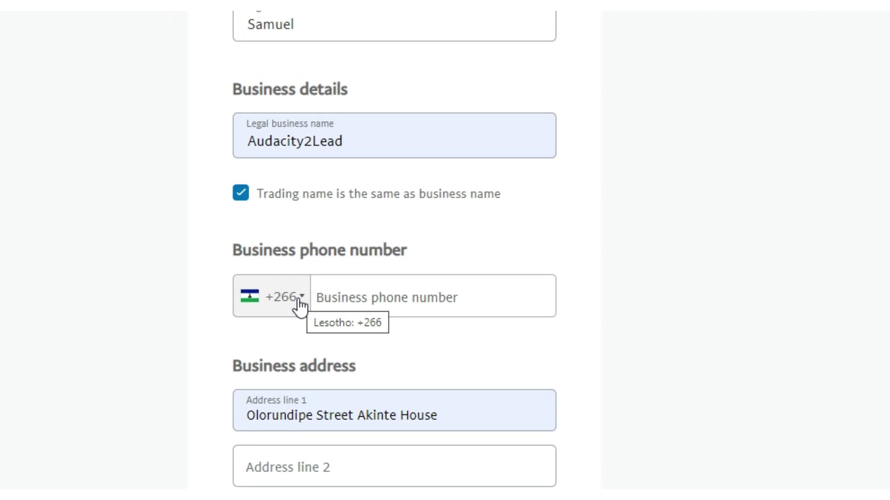
scroll(411, 262, down, 2)
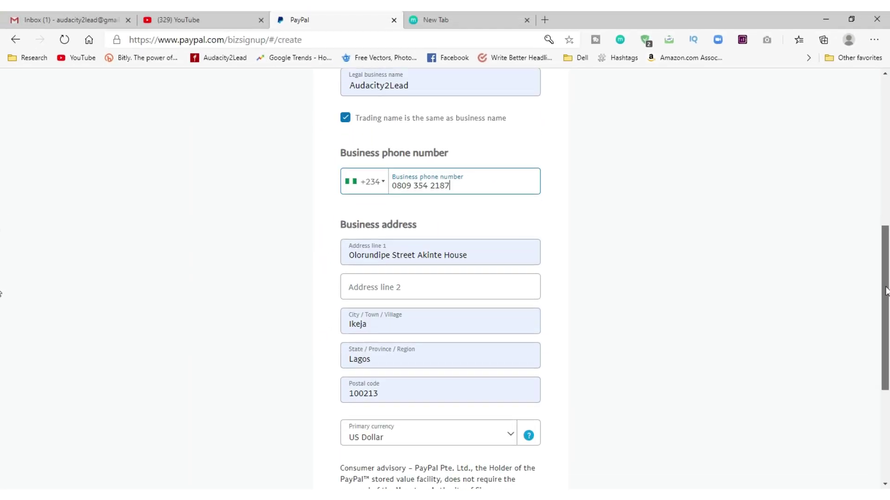
Keep US Dollar as the primary currency, accept the User Agreement and Privacy Statement, and submit the business information.
drag(886, 303, 888, 350)
click(507, 280)
click(508, 282)
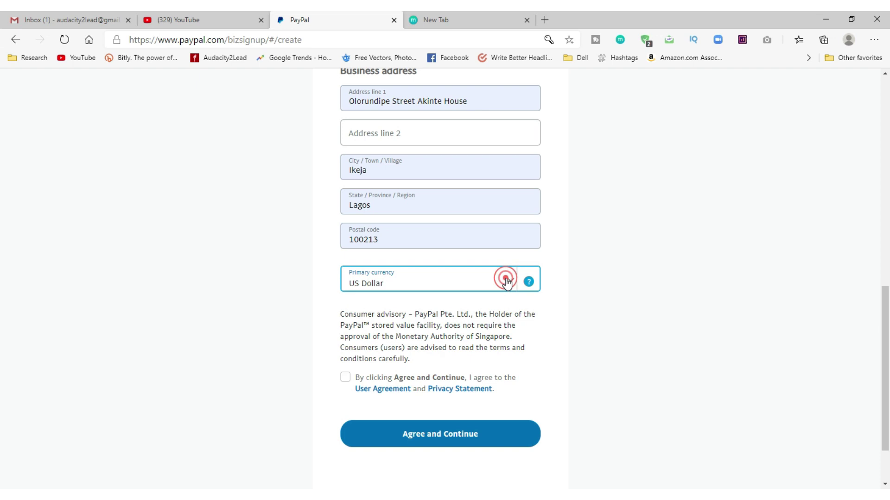
click(345, 376)
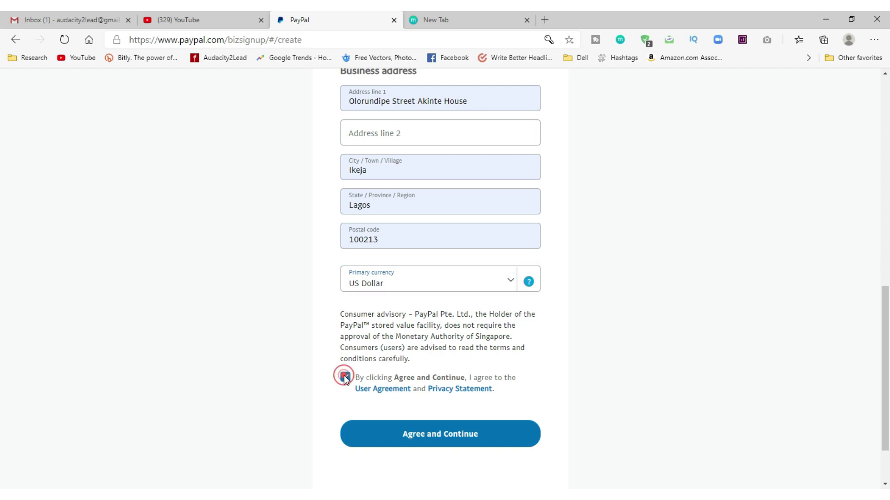
click(431, 435)
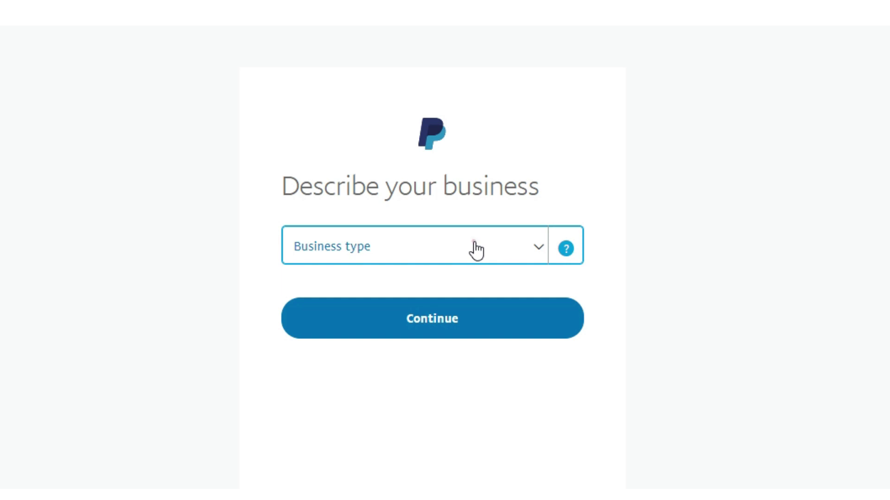
Set the business type to Partnership.
click(475, 251)
mouse_move(576, 314)
mouse_down()
mouse_move(580, 412)
mouse_move(571, 327)
mouse_up()
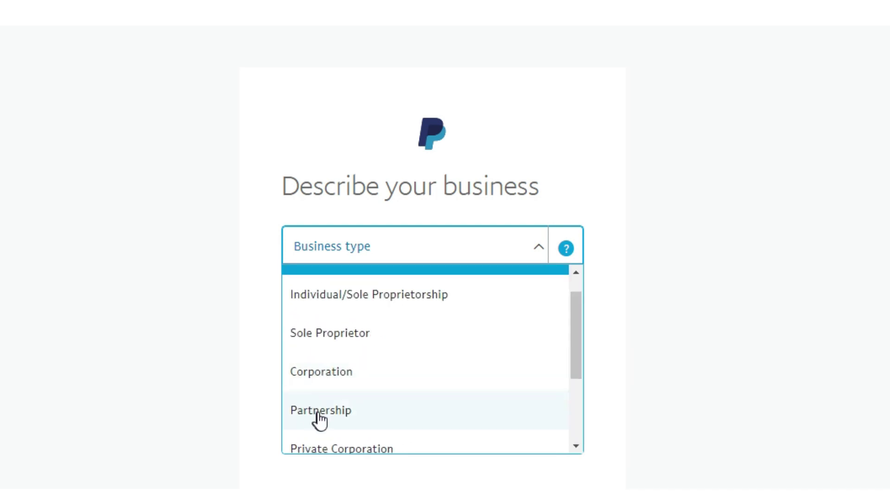
click(323, 419)
click(425, 287)
scroll(413, 302, down, 1)
click(395, 307)
click(378, 312)
click(370, 412)
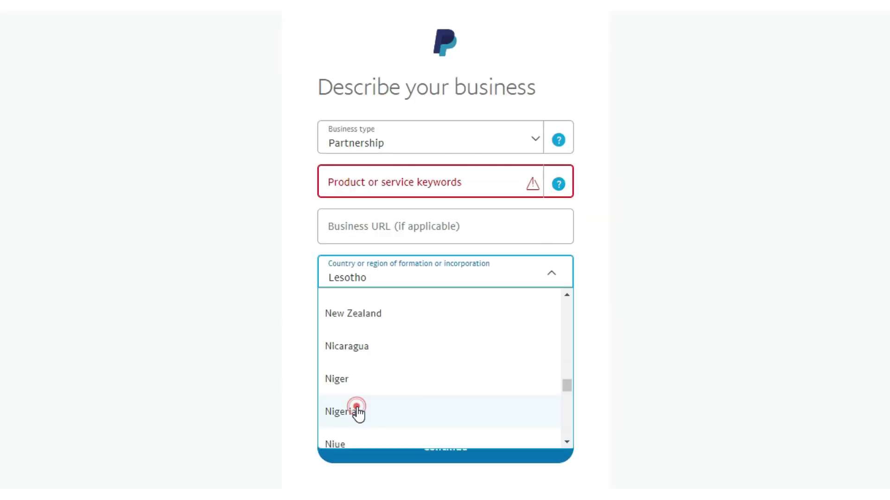
click(364, 270)
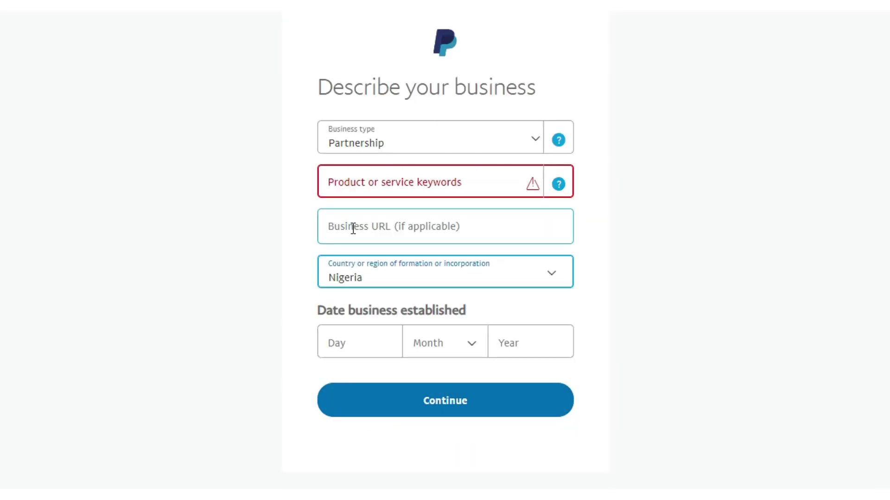
click(353, 227)
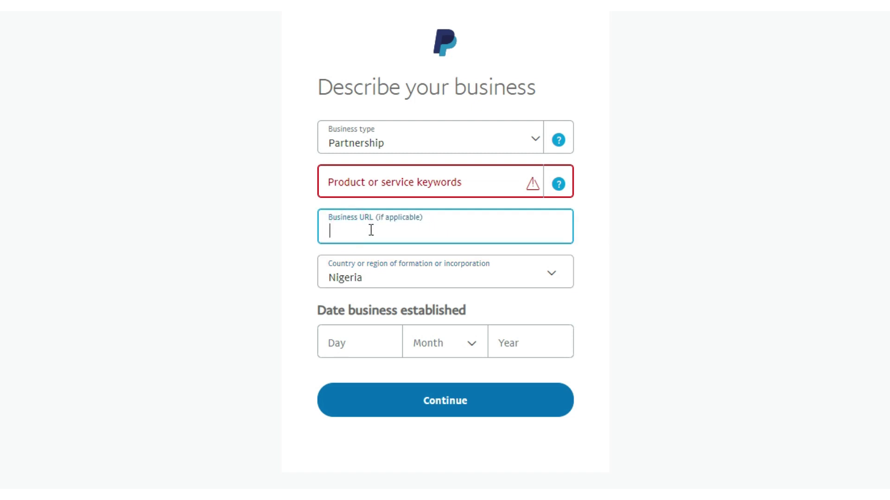
text(www.audacity2lead.com)
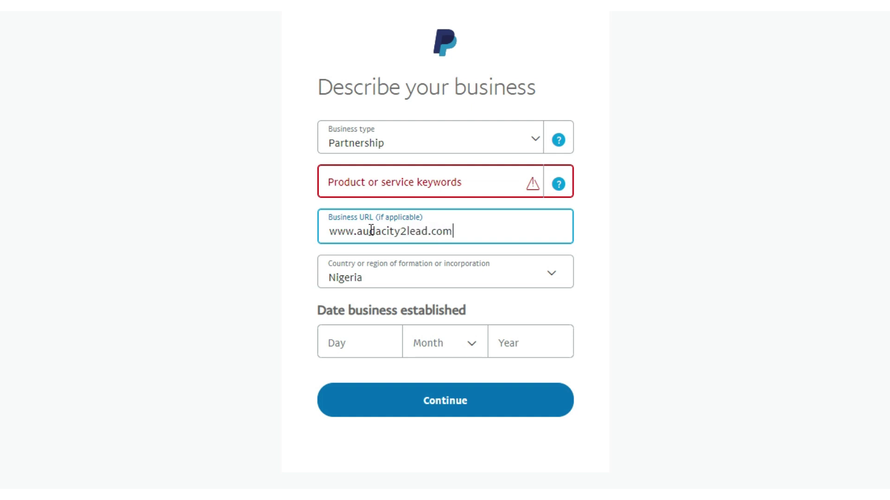
Set the product or service keywords to Business Services, found by "Servic", and fill in the date the business was established.
click(410, 187)
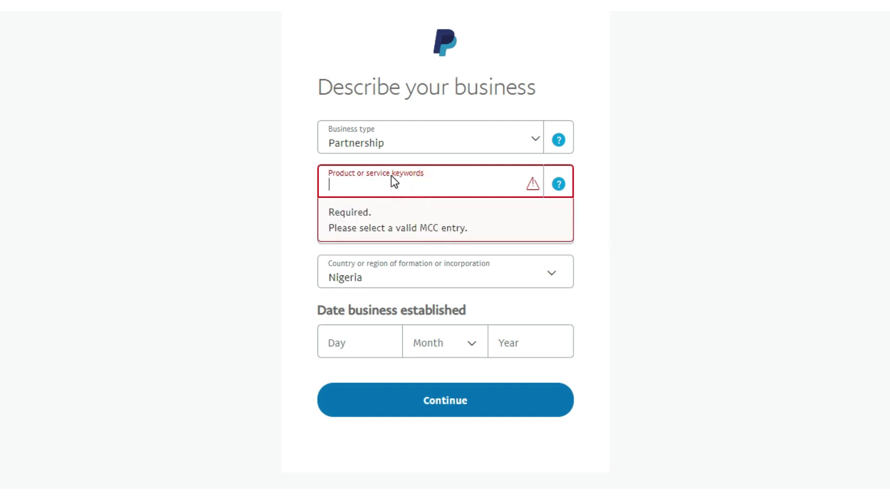
text(Servic)
drag(571, 296, 551, 375)
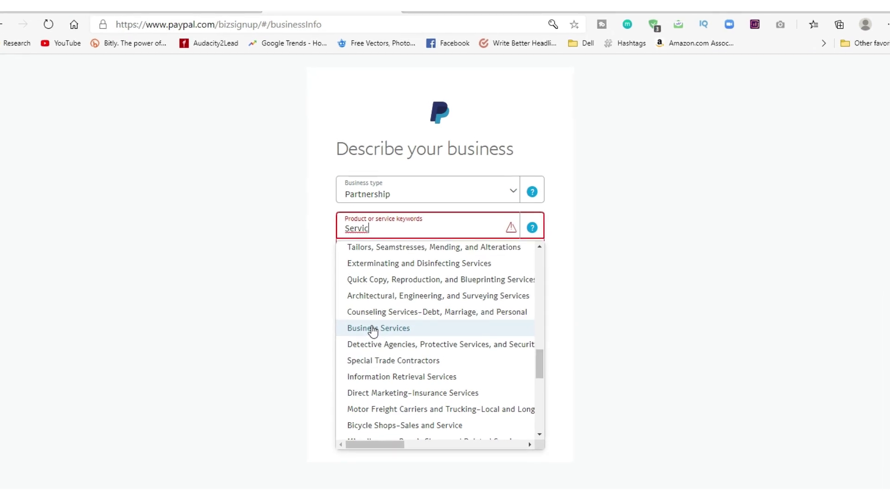
click(367, 324)
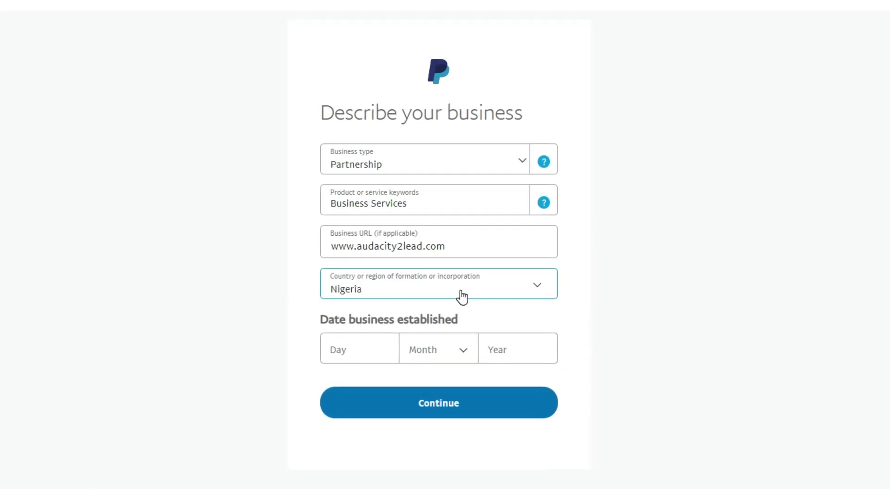
click(345, 344)
click(320, 333)
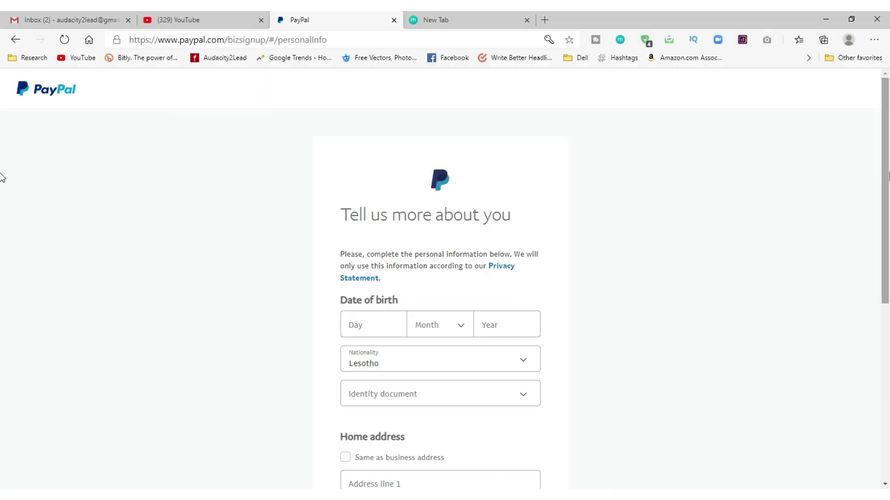
Fill in the date of birth, set the nationality to Nigeria, and choose Passport as the identity document.
scroll(2, 238, down, 3)
click(358, 213)
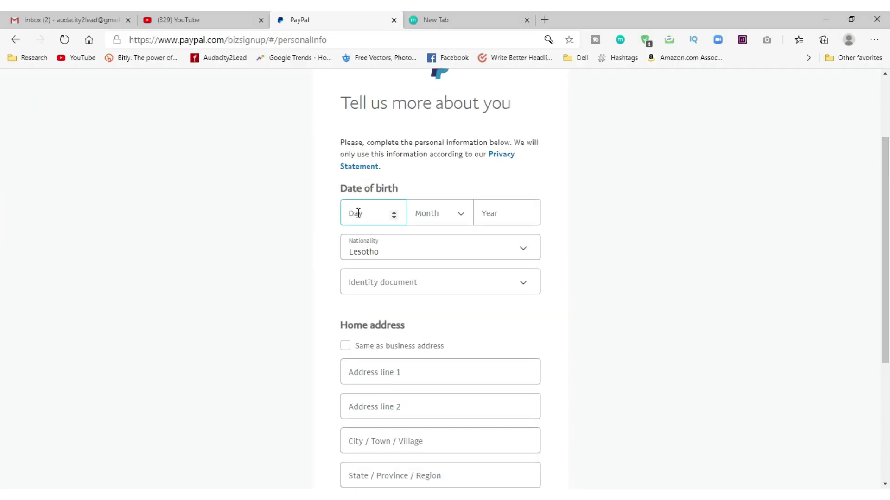
key(Tab)
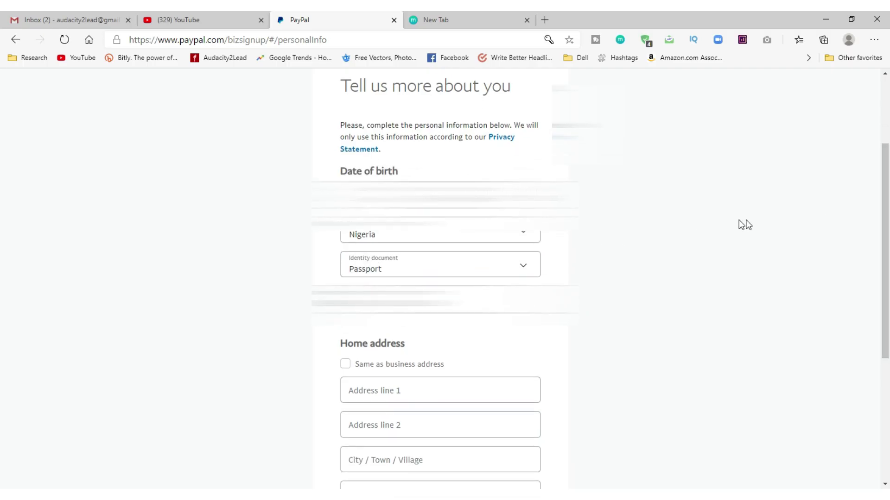
drag(886, 192, 887, 265)
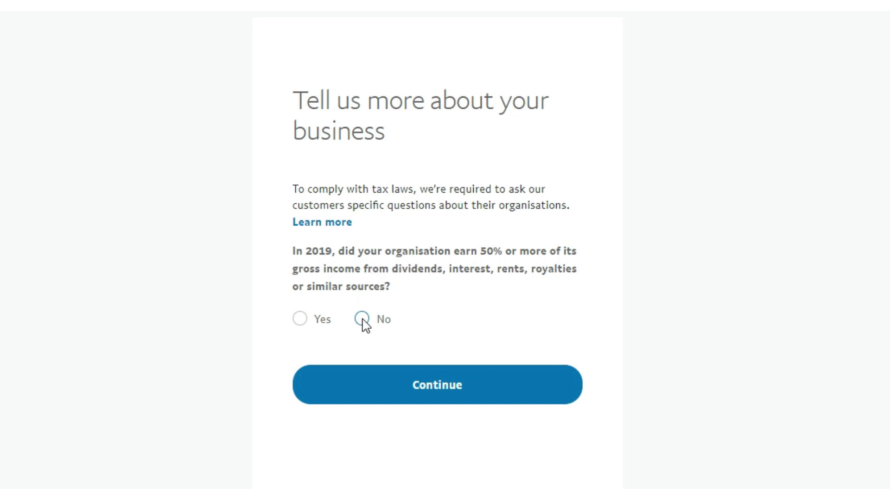
Answer No to earning 50% or more of gross income from dividends or similar sources, and Yes to the 50% assets question.
click(362, 320)
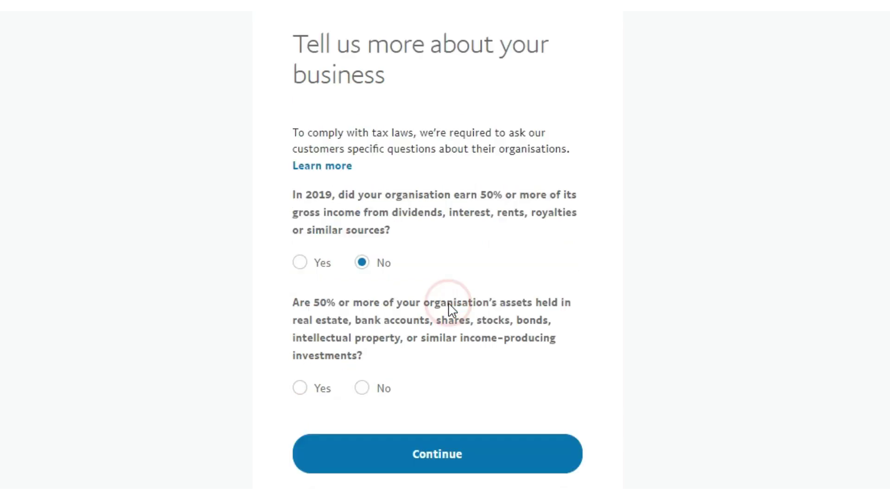
scroll(451, 308, down, 4)
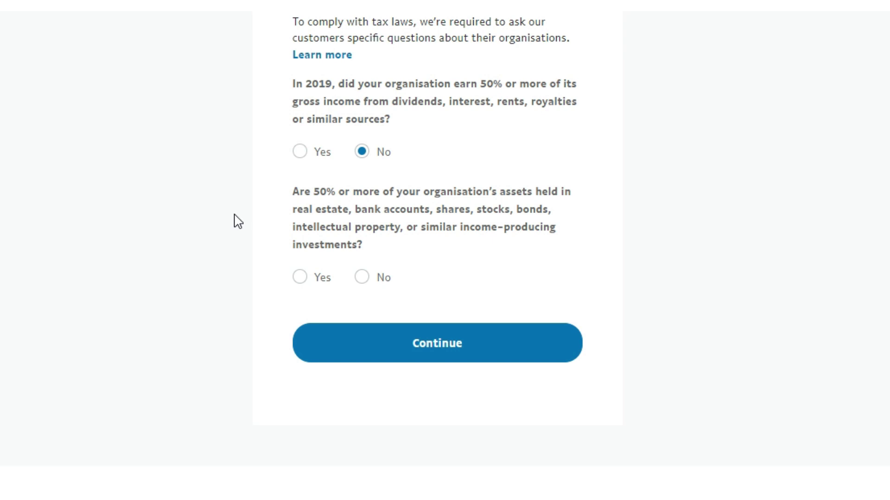
click(300, 277)
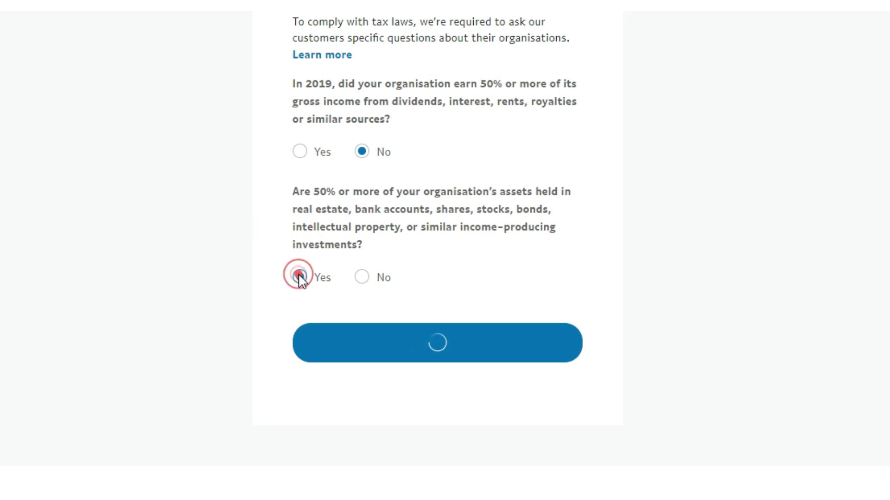
click(193, 253)
Answer No to the organisation being a qualifying non-profit and No to it being in liquidation or bankruptcy.
scroll(193, 253, down, 2)
scroll(193, 253, down, 3)
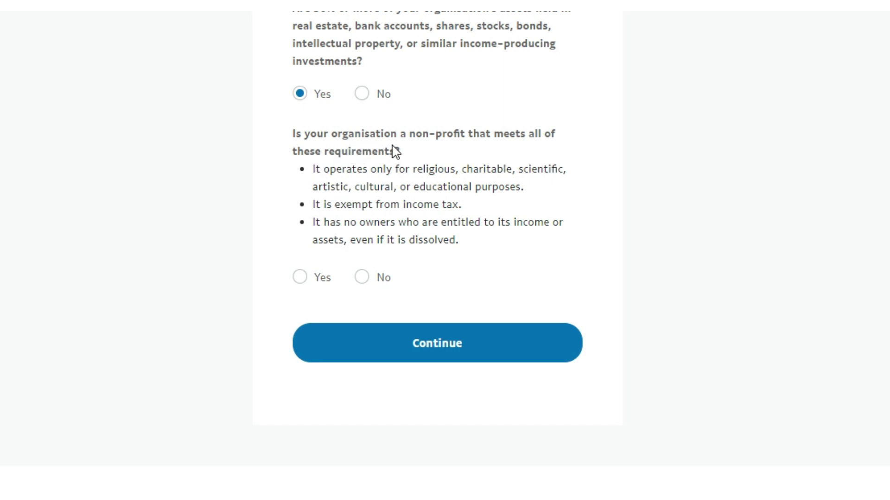
click(362, 278)
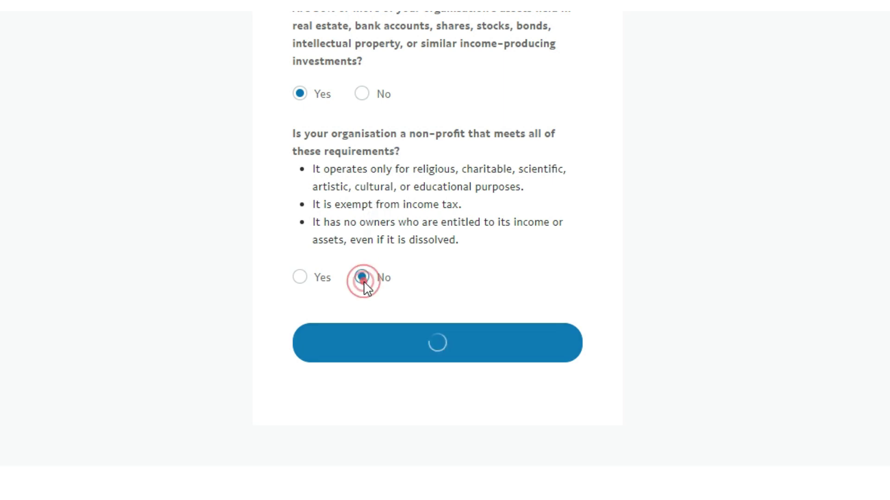
click(164, 228)
scroll(163, 228, down, 2)
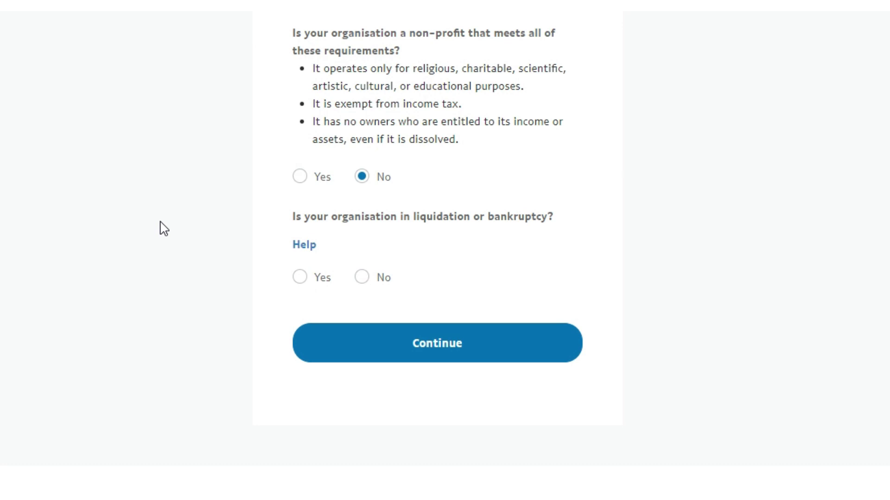
click(361, 277)
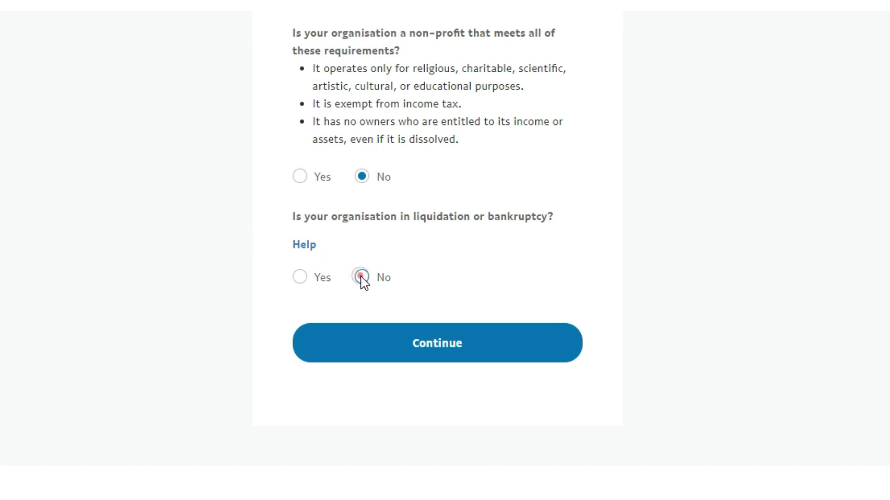
click(165, 253)
Answer Yes to the question on owning more than 10% of the organisation, and certify and submit the tax information for Audacity2Lead.
scroll(165, 253, down, 2)
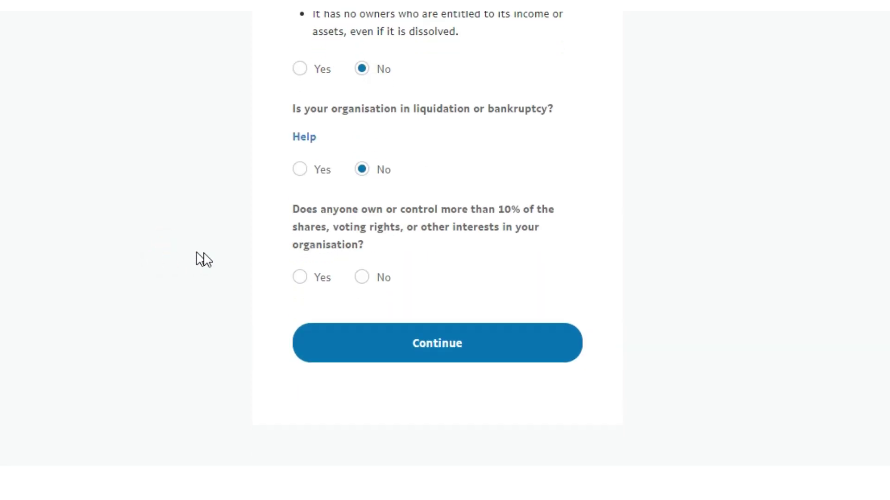
click(301, 277)
click(391, 353)
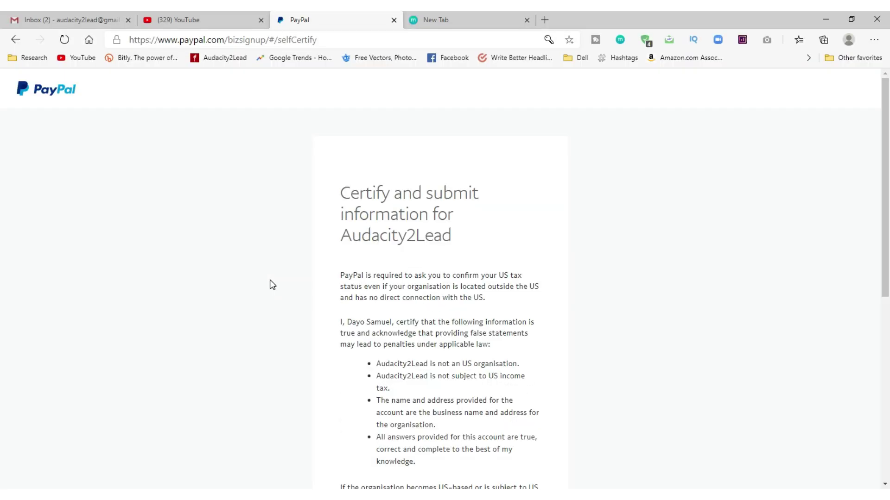
scroll(271, 284, down, 8)
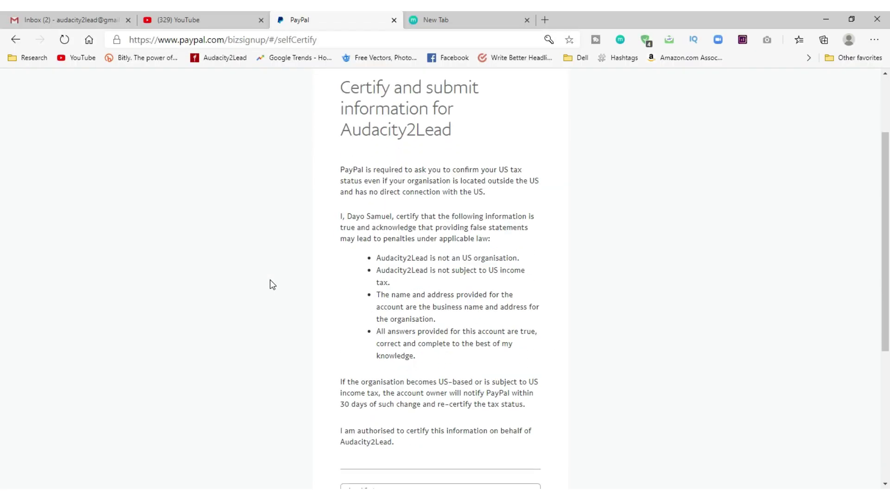
click(433, 364)
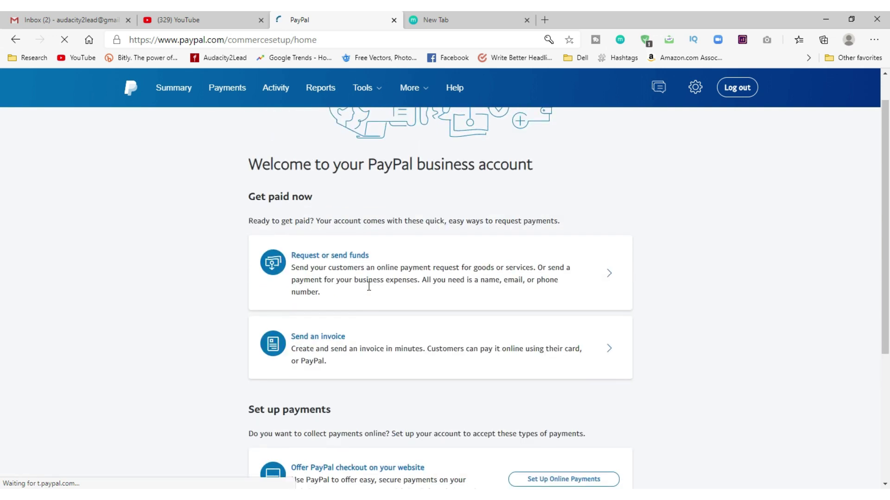
Review the get-paid and payment setup options on the business account welcome page and open the account summary.
scroll(369, 286, down, 2)
scroll(369, 286, down, 3)
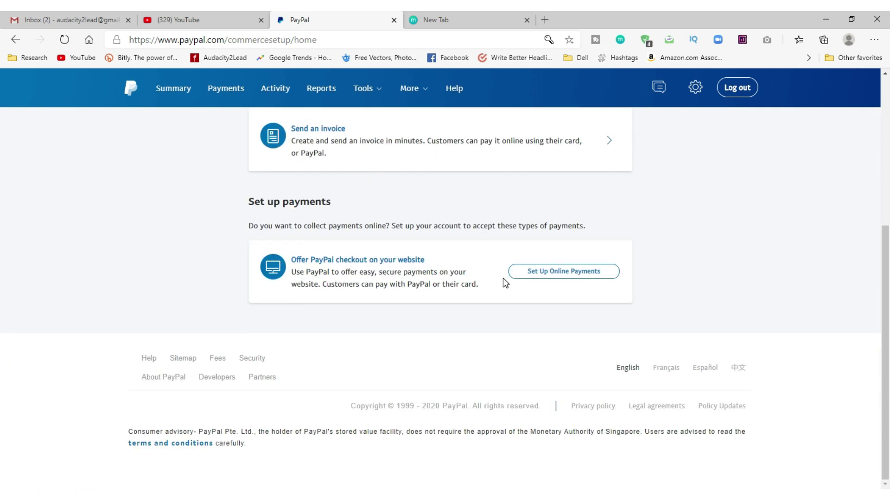
scroll(537, 278, up, 4)
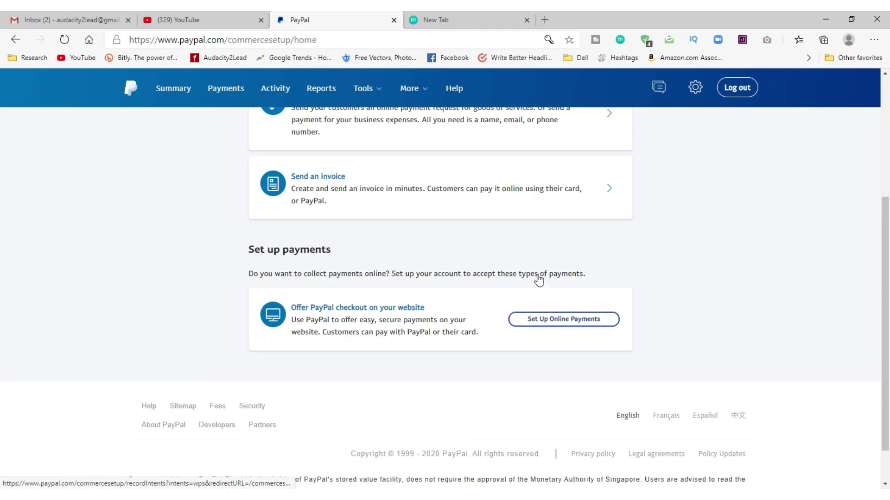
scroll(539, 278, up, 2)
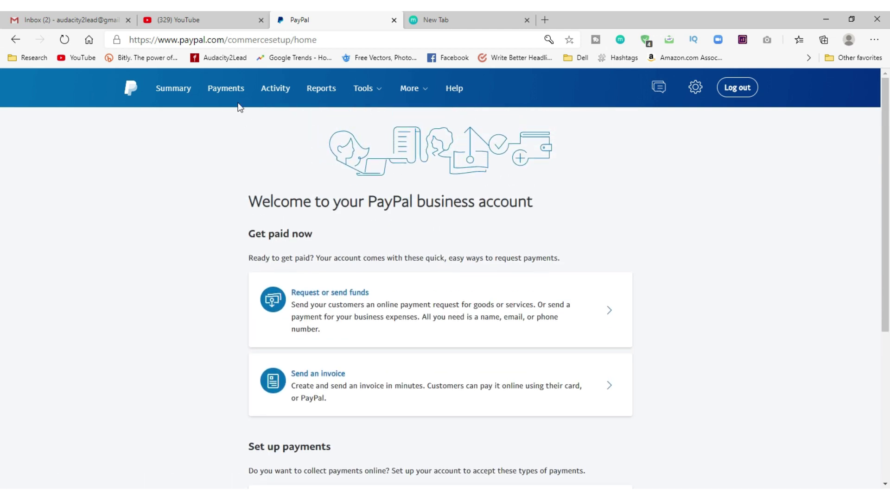
click(166, 90)
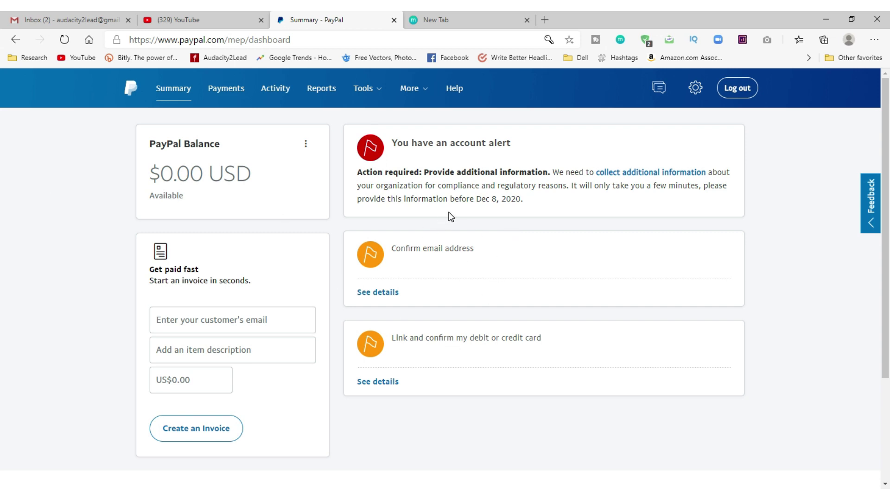
Switch to Gmail and read PayPal's email about submitting additional information for the Business account.
click(149, 253)
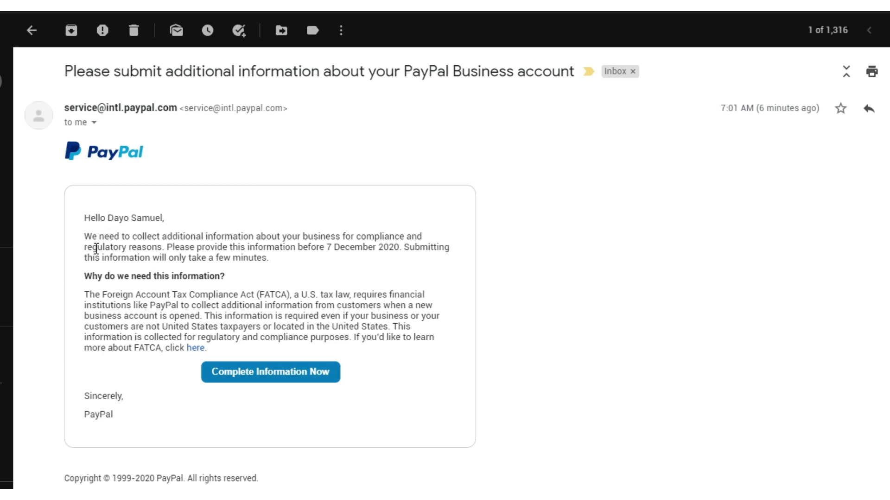
scroll(389, 252, down, 2)
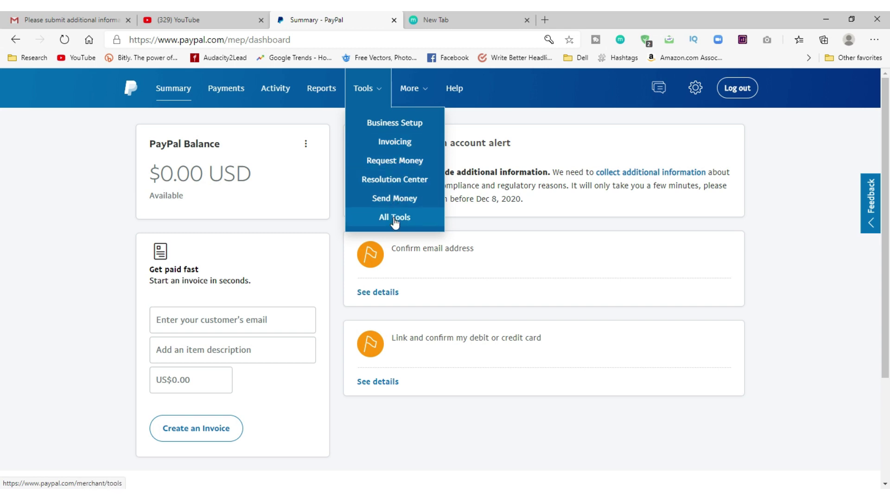
Open the PayPal Business setup page and review its options for getting paid and setting up payments.
mouse_move(413, 94)
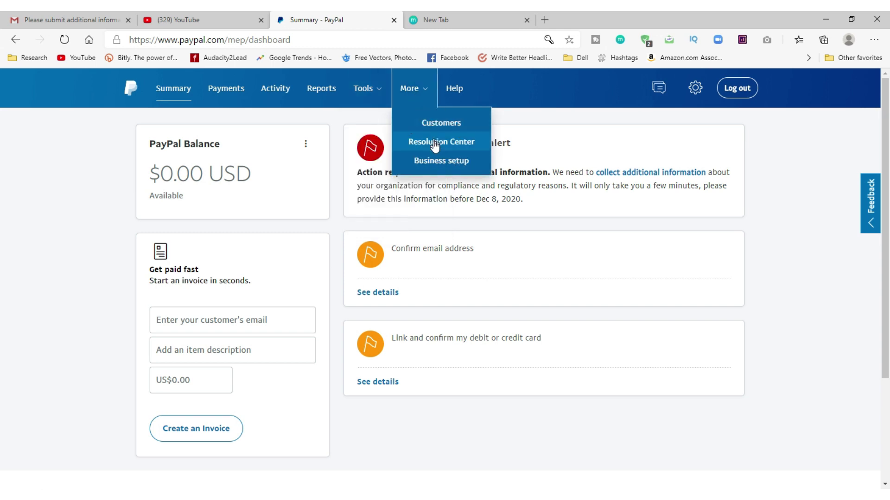
click(440, 161)
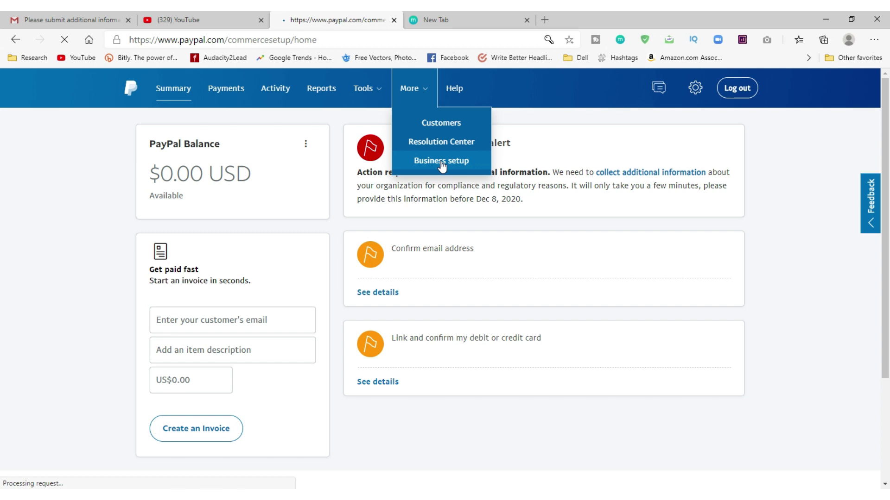
scroll(442, 166, down, 1)
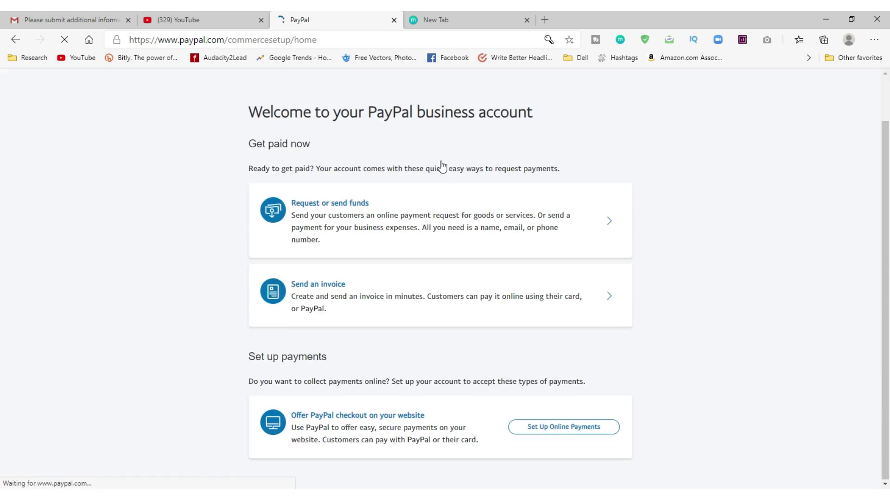
scroll(442, 167, up, 1)
scroll(442, 167, down, 3)
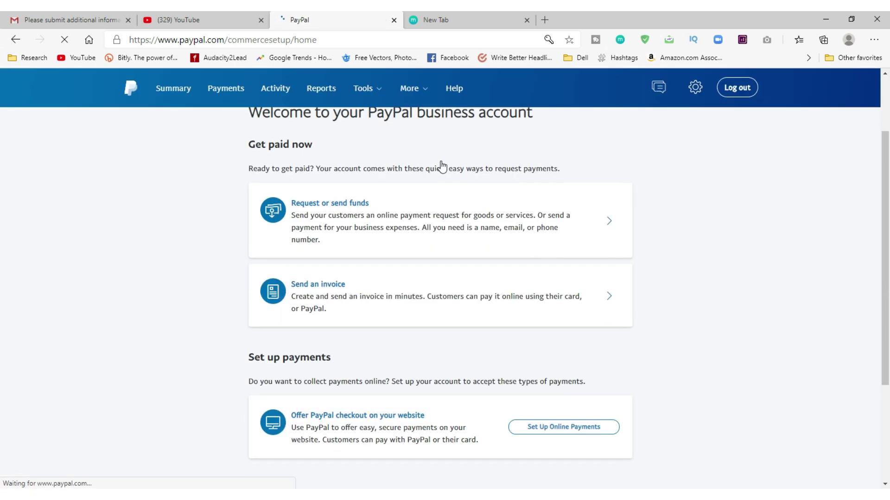
scroll(442, 167, up, 1)
scroll(442, 167, up, 3)
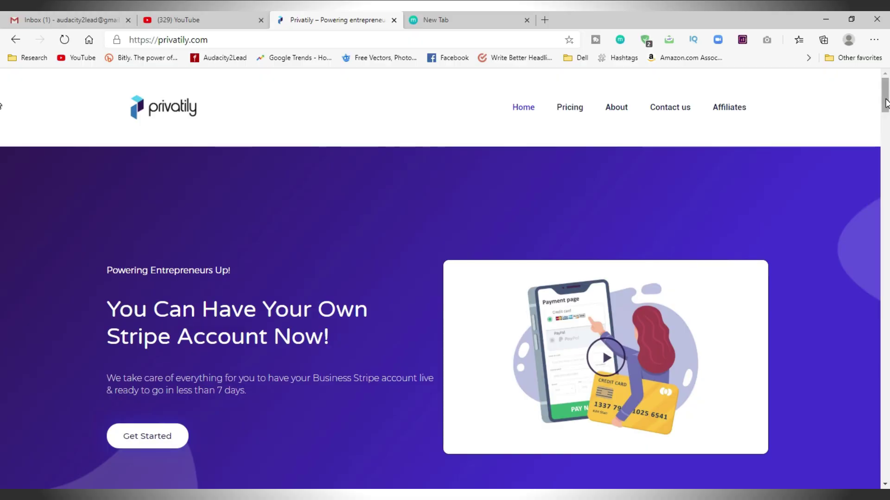
Read the Stripe account offer on the Privatily home page, including the delivery time and the Why Privatily section.
drag(885, 103, 885, 114)
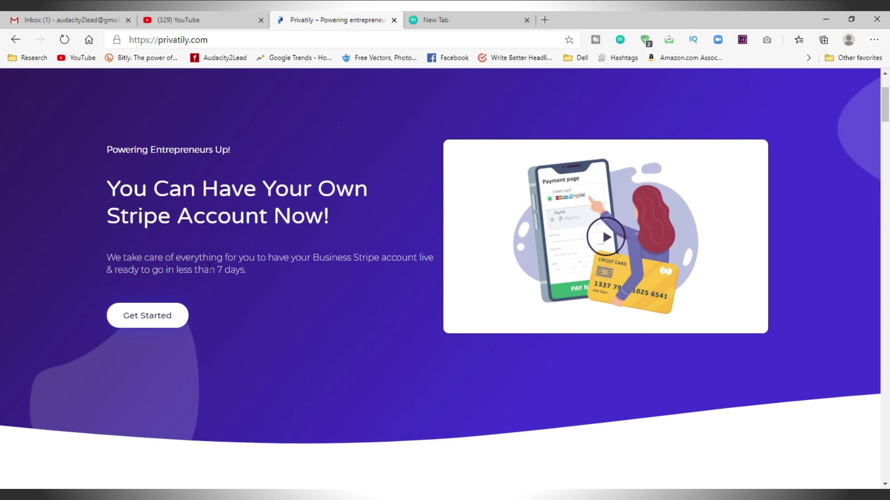
drag(194, 271, 250, 272)
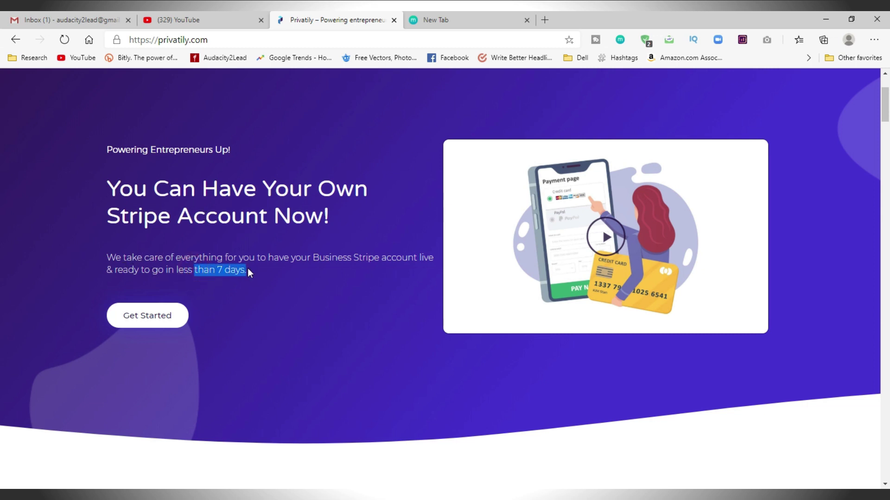
click(277, 277)
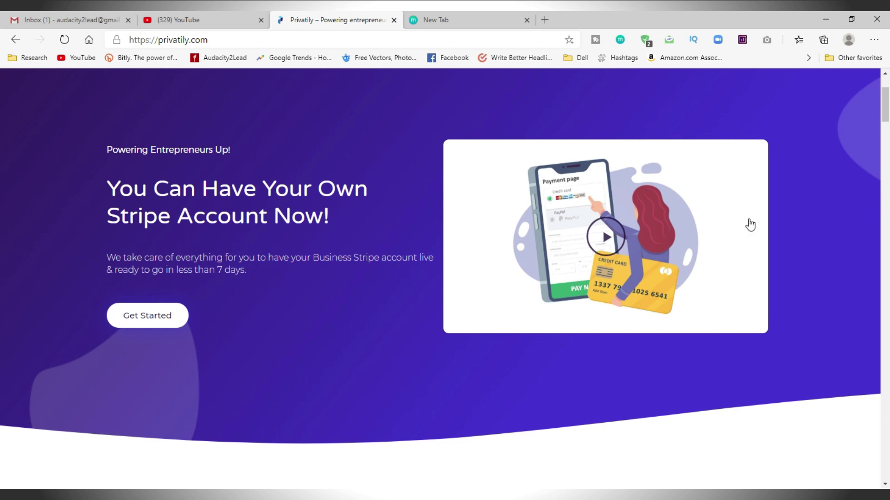
scroll(1, 139, down, 4)
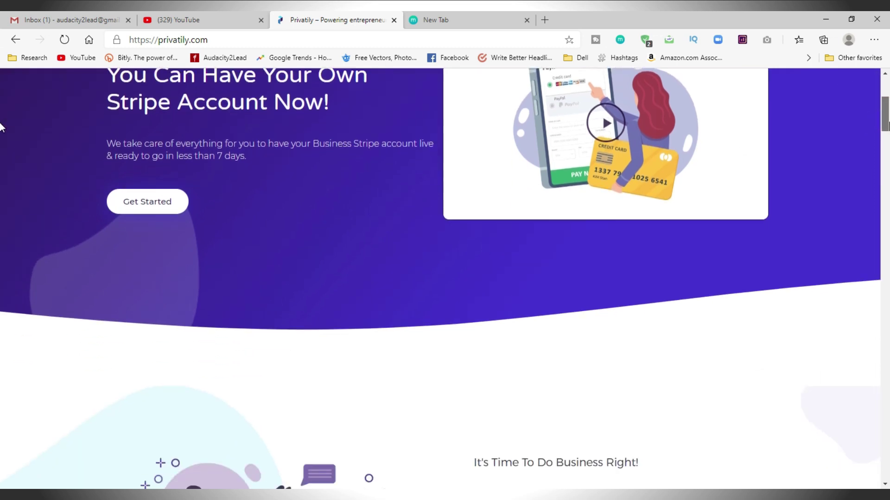
scroll(1, 133, down, 4)
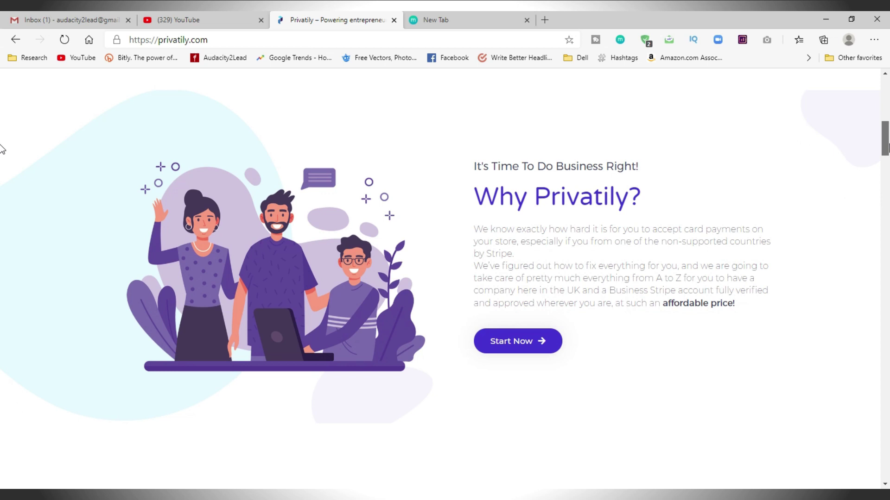
drag(886, 146, 886, 144)
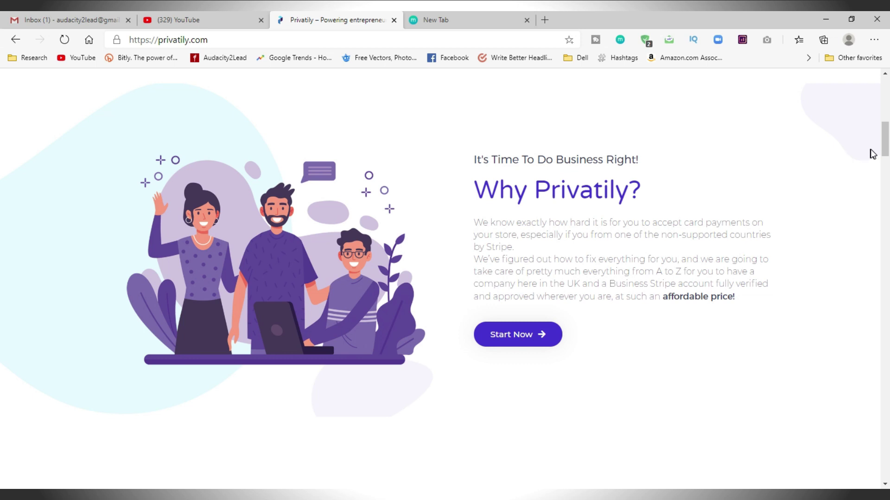
Find the package pricing on the Privatily home page and look over the Beginner, Standard and Premium plans.
drag(886, 146, 887, 180)
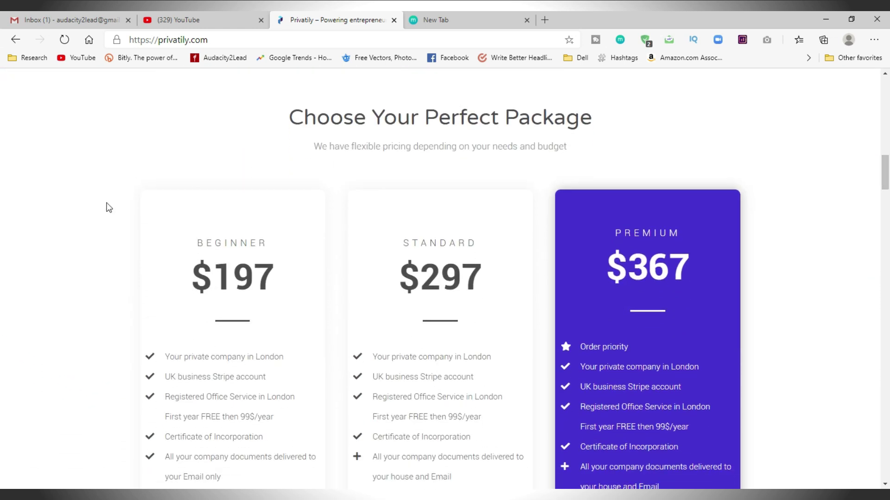
scroll(114, 219, down, 3)
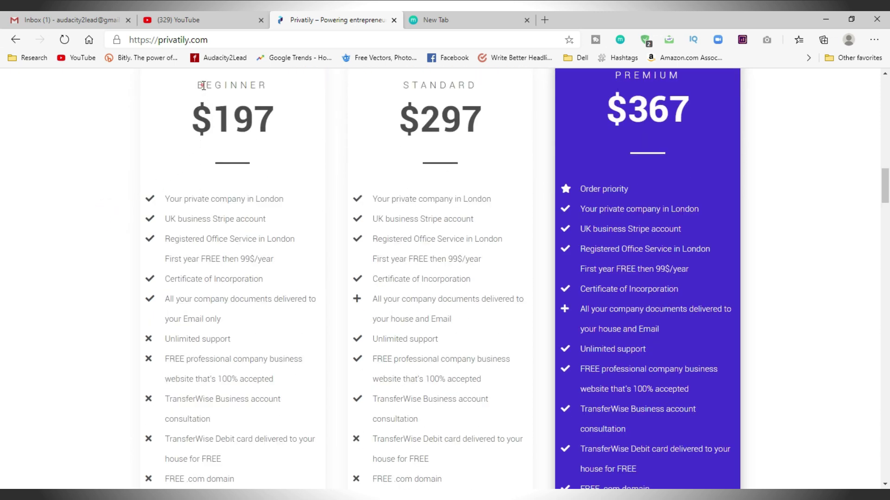
double_click(203, 85)
double_click(436, 85)
double_click(642, 76)
mouse_move(887, 193)
mouse_down()
mouse_move(887, 202)
mouse_move(887, 188)
mouse_up()
Read the Beginner package's included features, from the private London company through the Certificate of Incorporation to company document delivery.
triple_click(231, 128)
drag(165, 166, 241, 173)
triple_click(278, 188)
triple_click(277, 200)
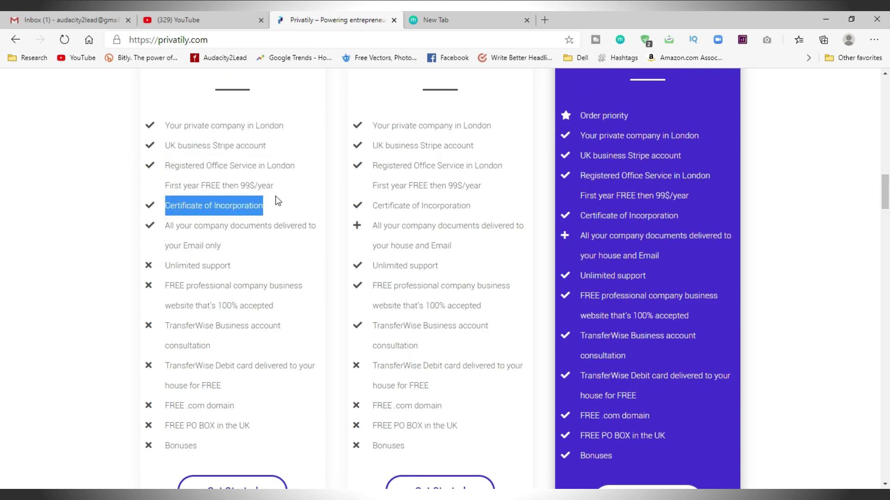
triple_click(309, 245)
Check the Standard package's company document delivery and free professional business website features.
scroll(882, 229, up, 2)
drag(373, 300, 450, 320)
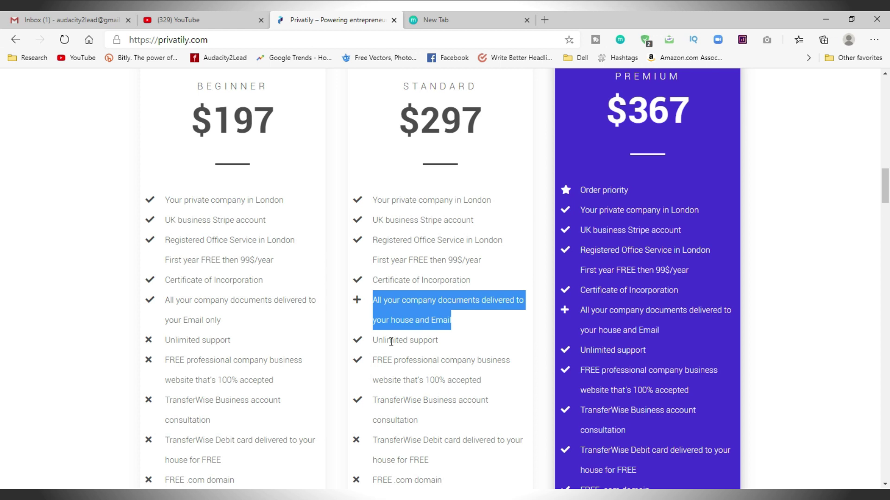
drag(373, 361, 508, 361)
click(446, 380)
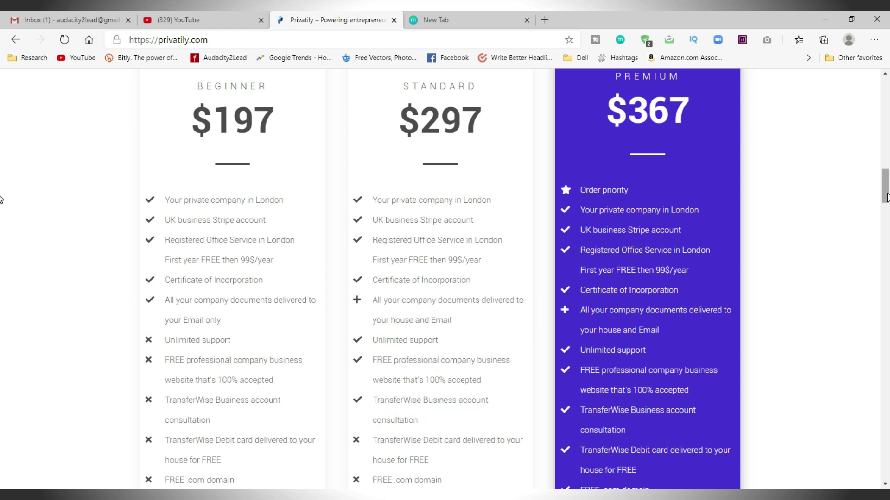
Review the Premium package's free bonuses, including PayPal UK and Payoneer UK, and return to the start of the home page.
scroll(4, 245, down, 10)
drag(397, 248, 473, 257)
click(467, 318)
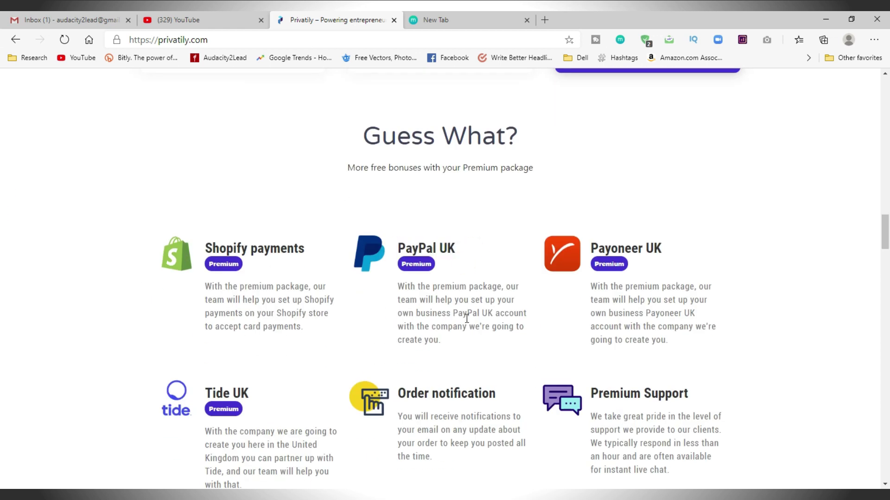
scroll(679, 211, down, 15)
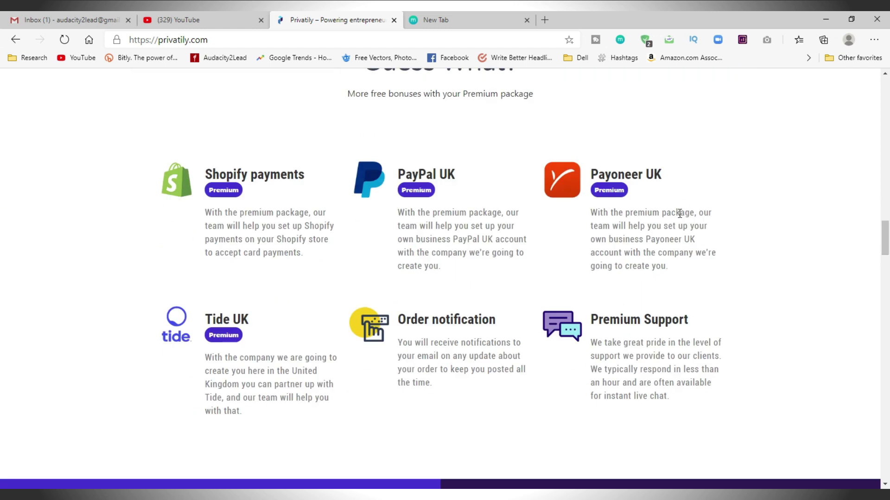
scroll(2, 338, up, 20)
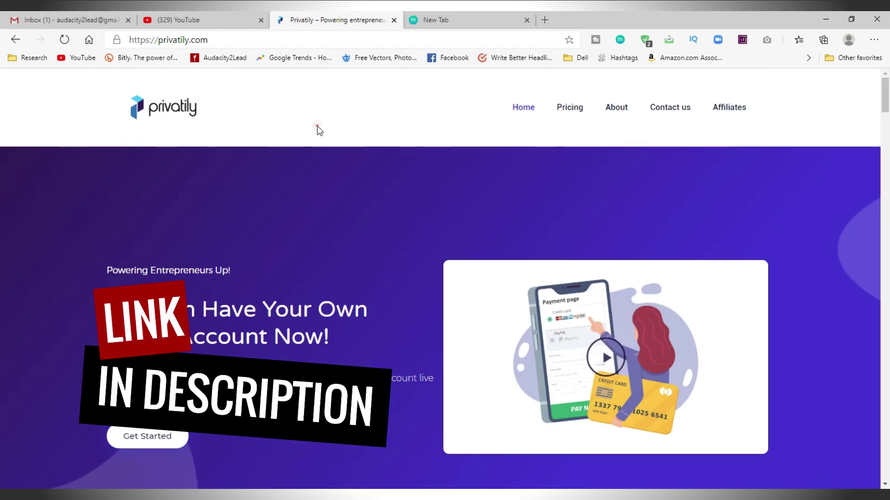